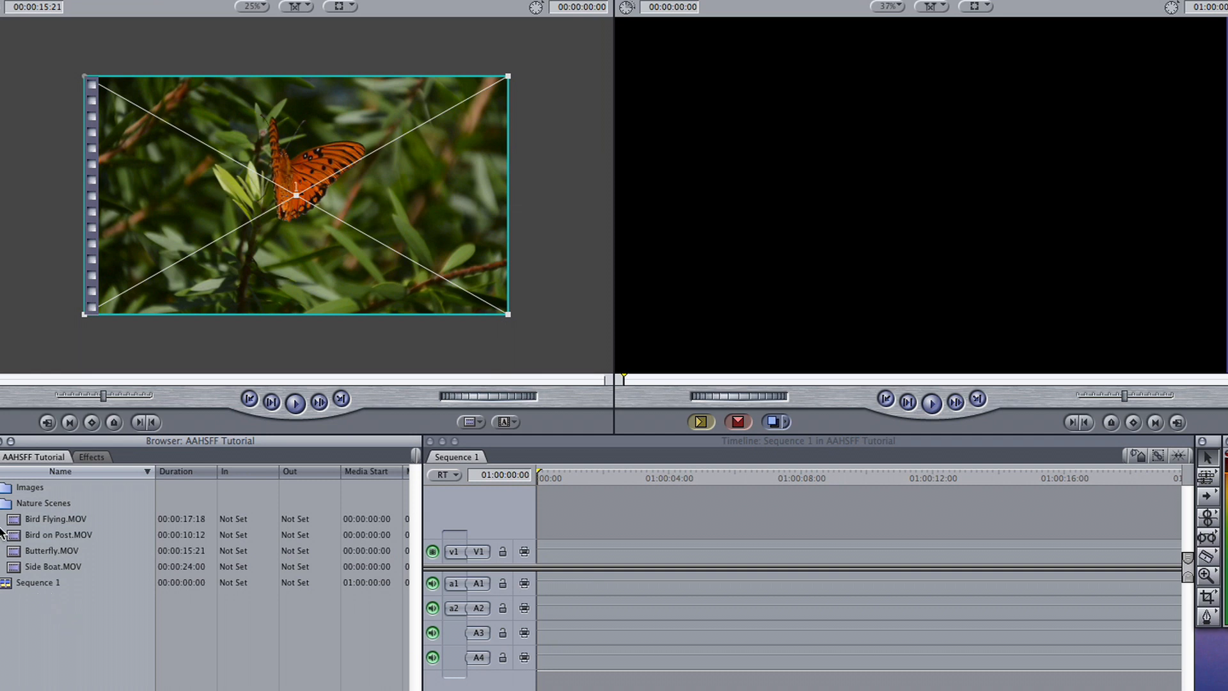
Step: Expand the Nature Scenes bin and preview its Bird on Post.MOV clip from the start in the viewer
click(1, 503)
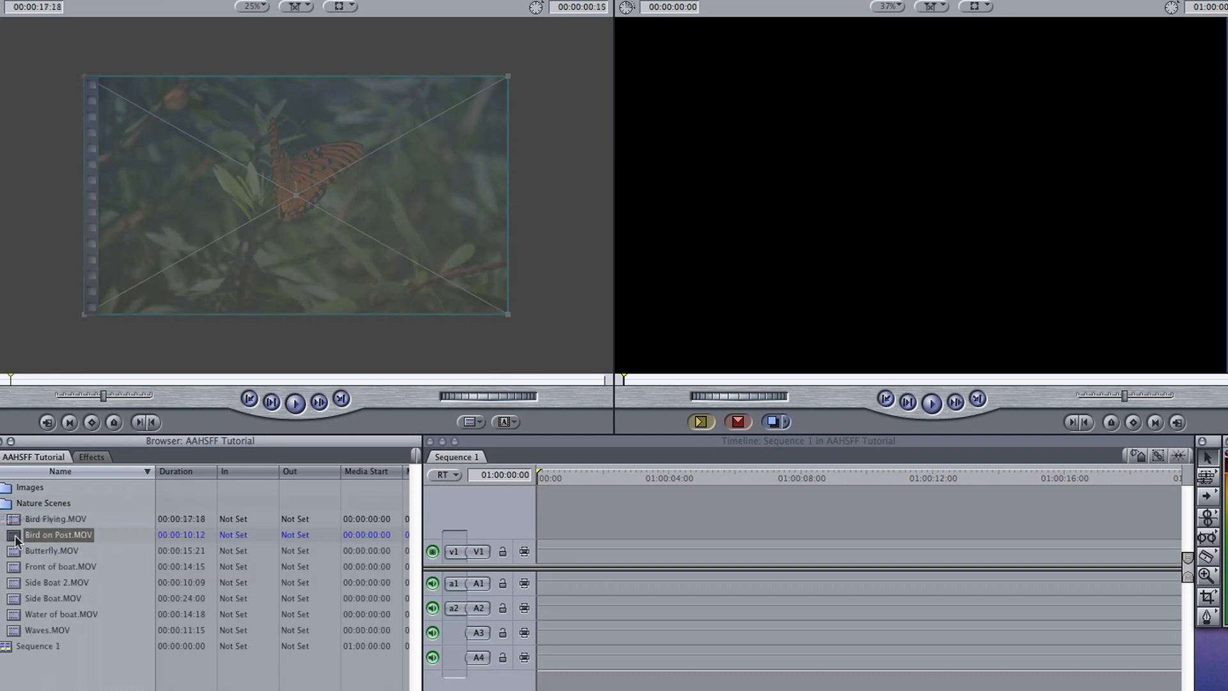
double_click(15, 537)
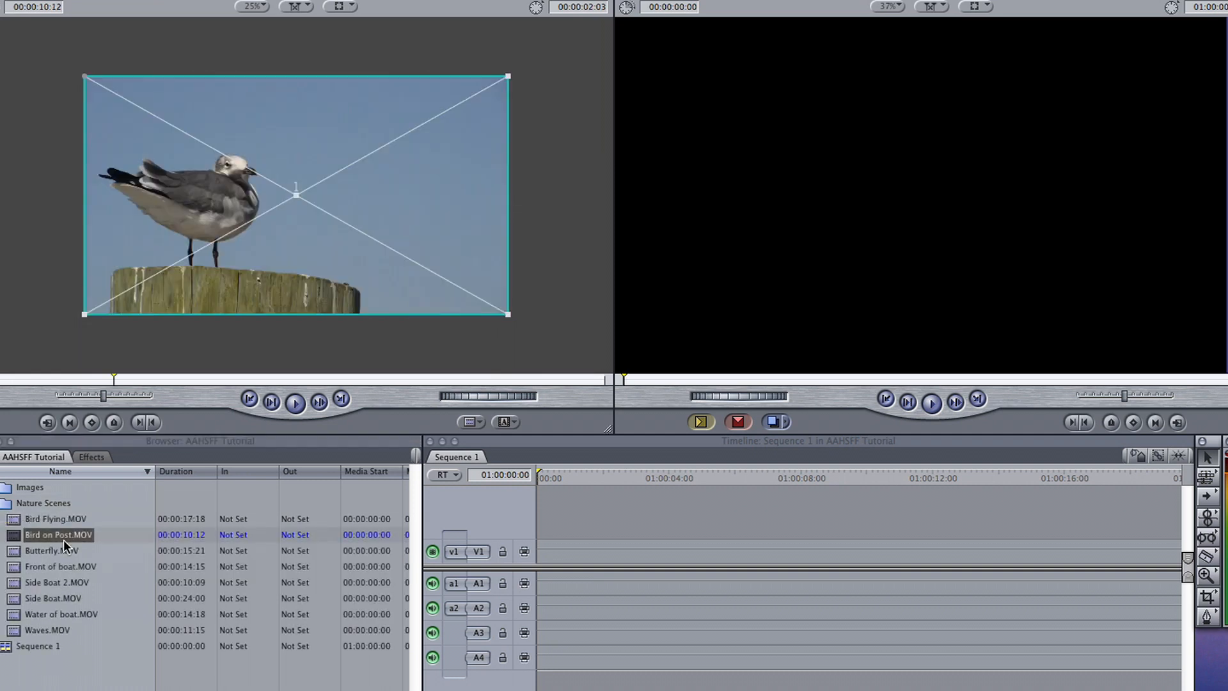
drag(22, 387, 1, 386)
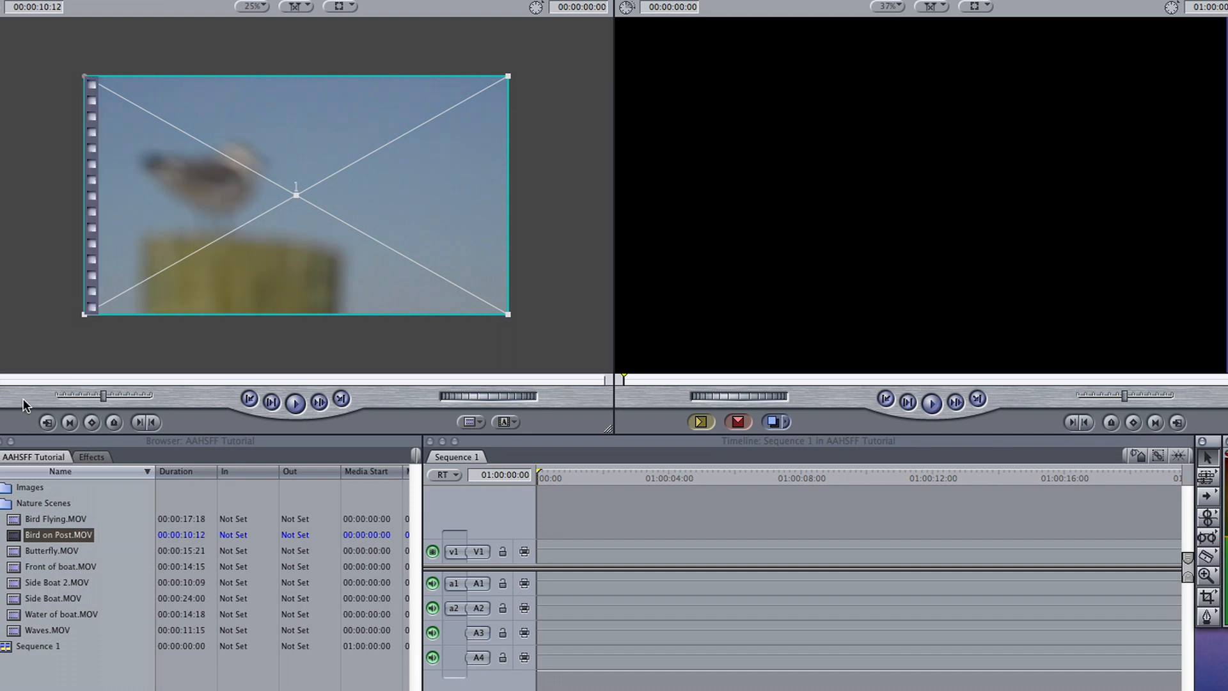
key(space)
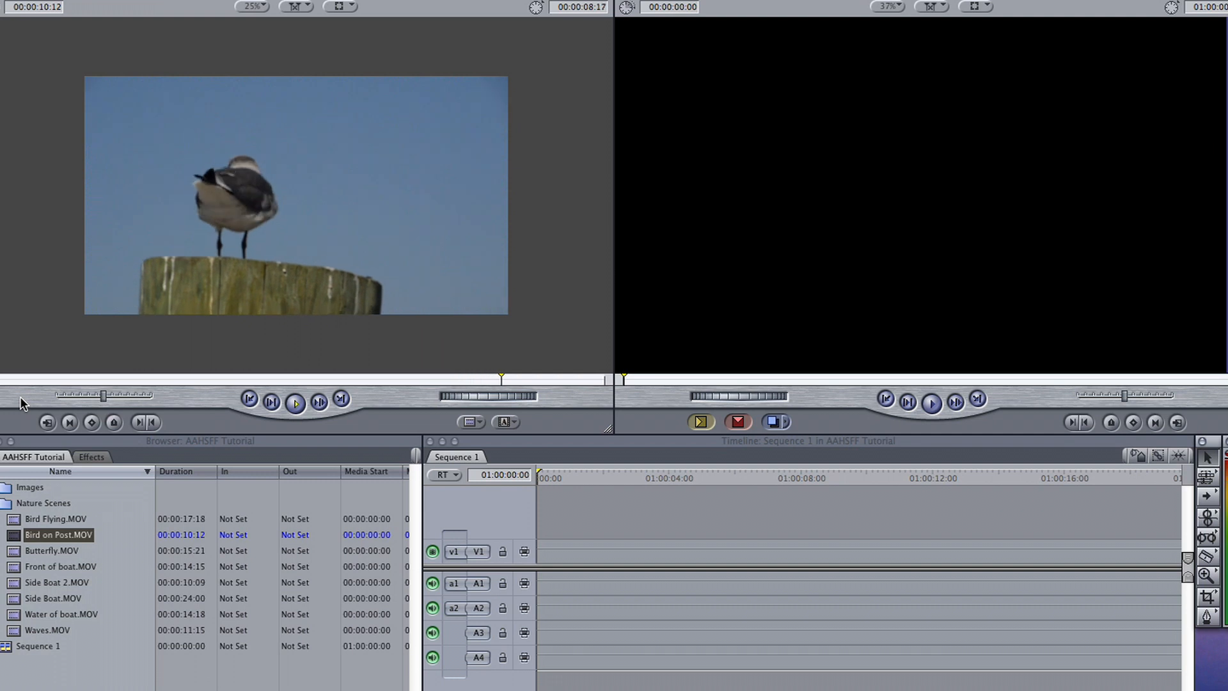
key(space)
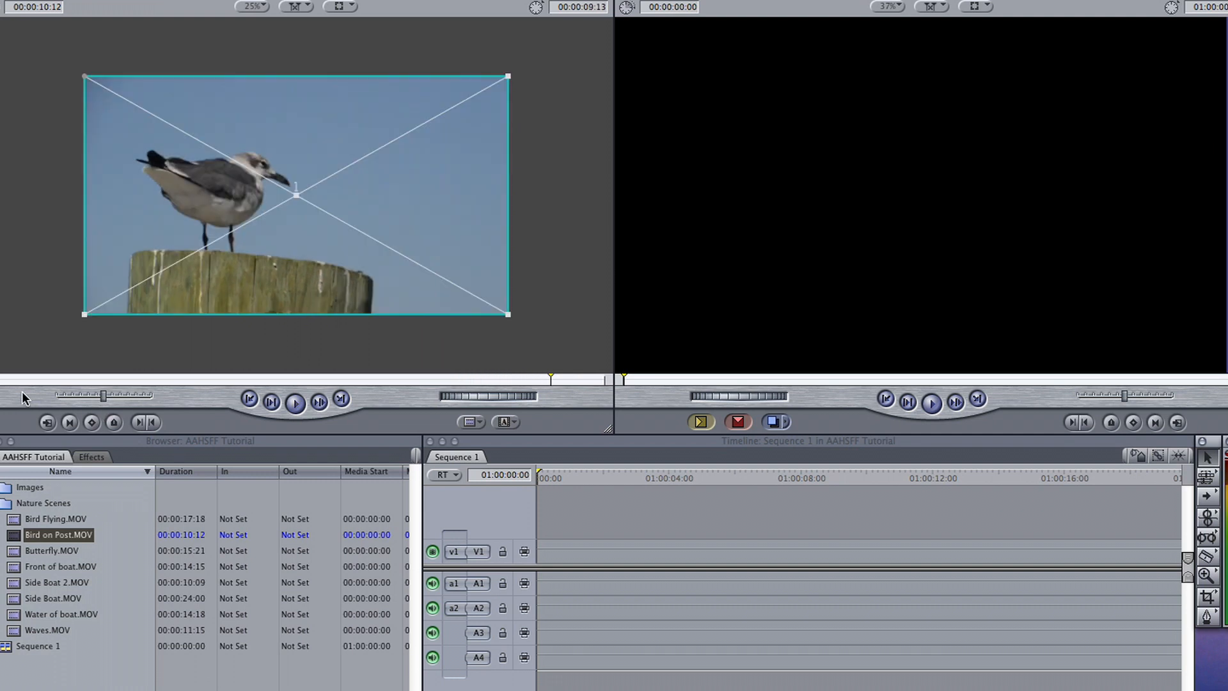
Step: Mark an In point at 00:00:00:05 and an Out point at 00:00:02:09 on Bird on Post.MOV
click(1, 380)
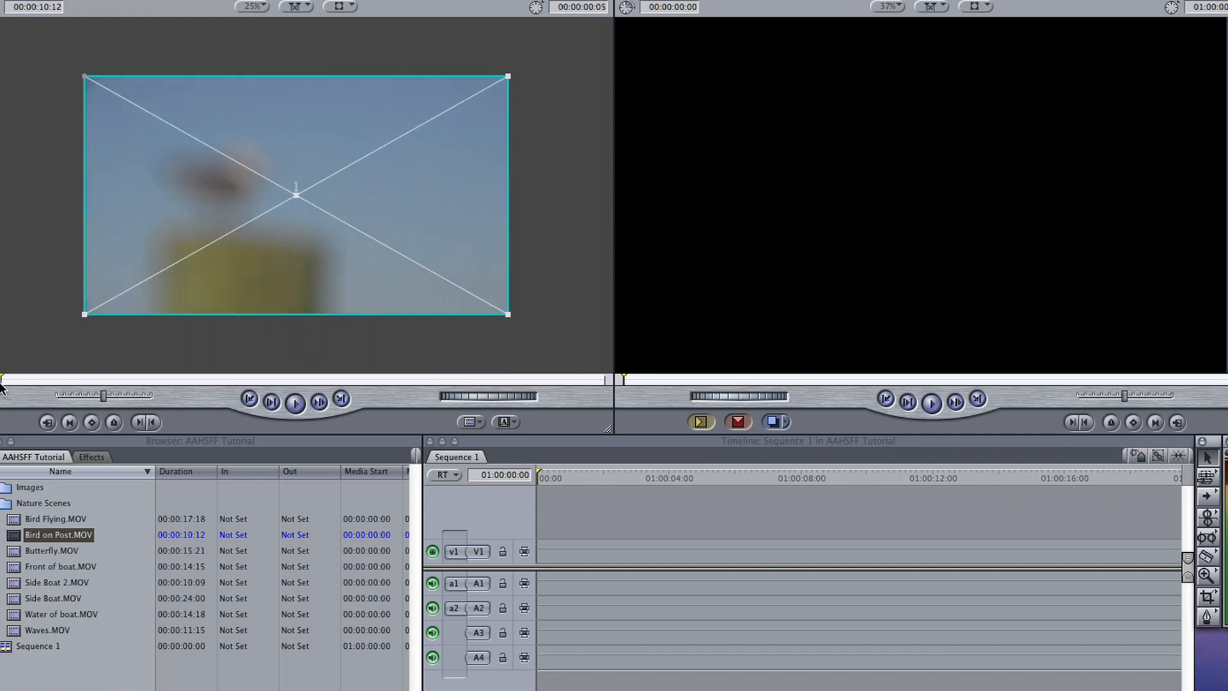
click(139, 420)
key(space)
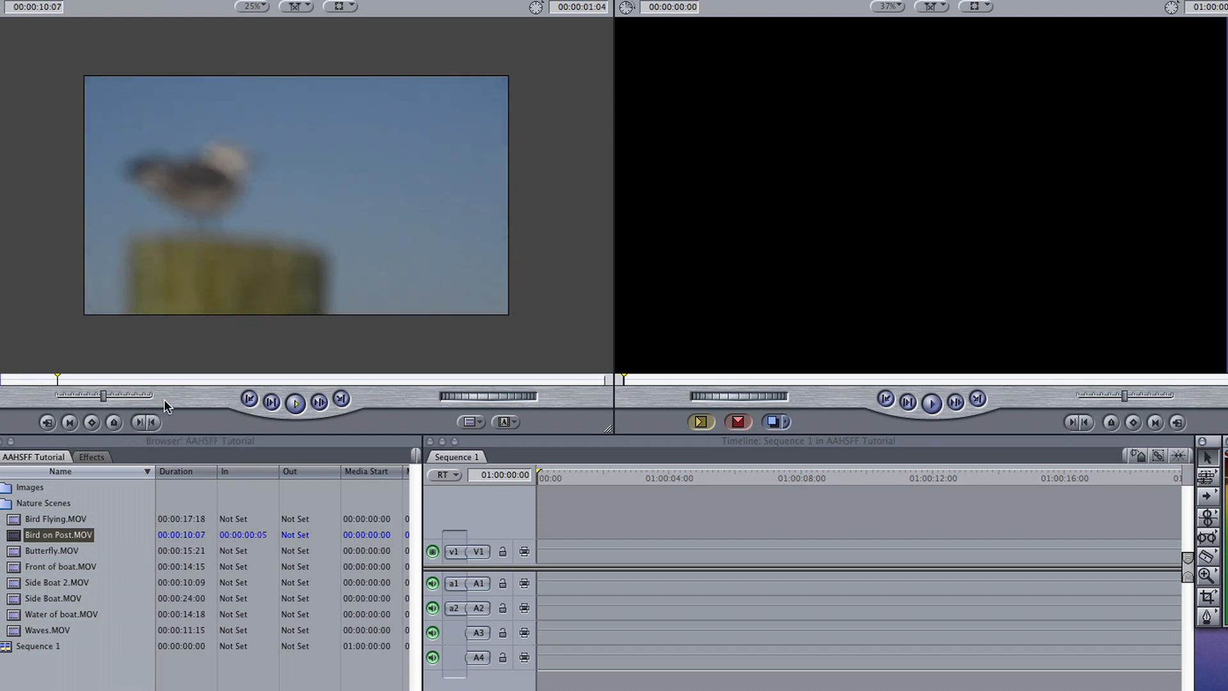
key(space)
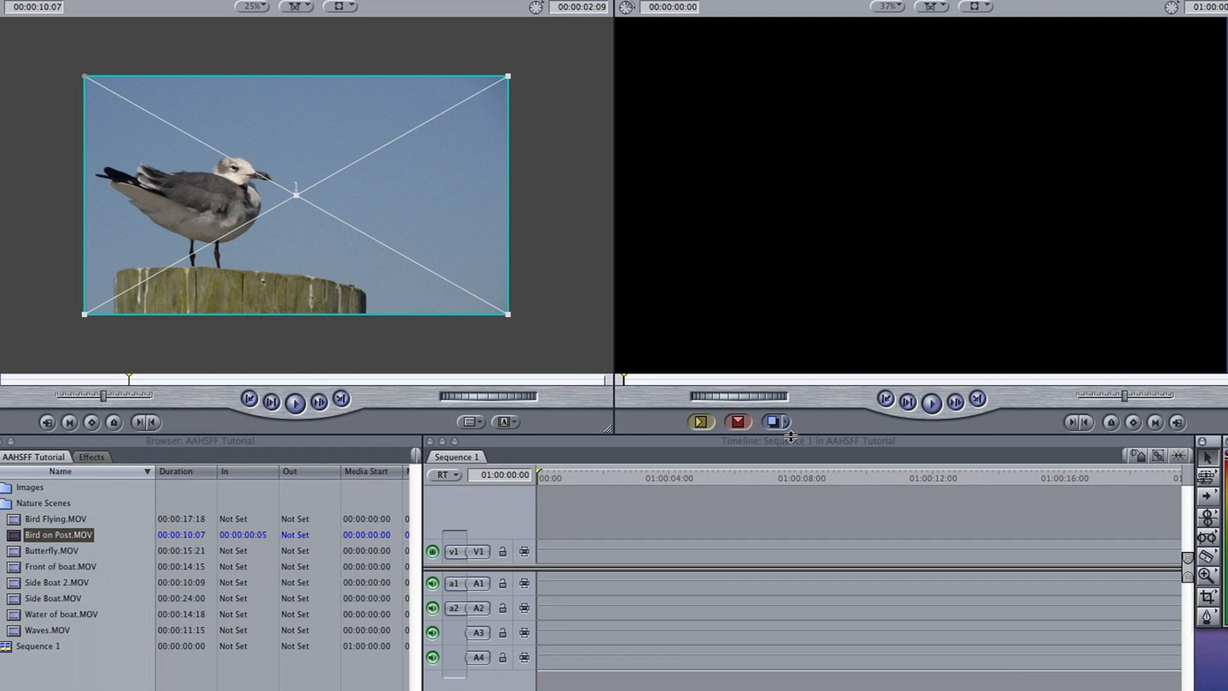
key(o)
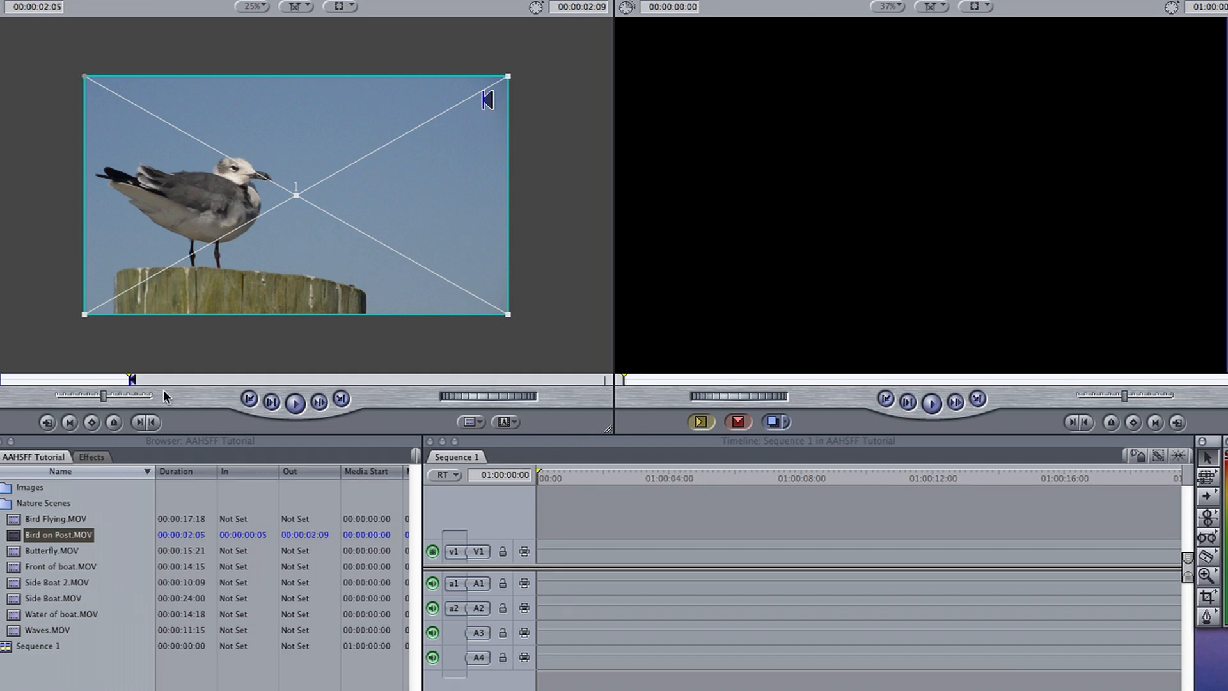
Step: Move the Out point of Bird on Post.MOV to 00:00:03:08 and create a subclip from the marked range
click(4, 383)
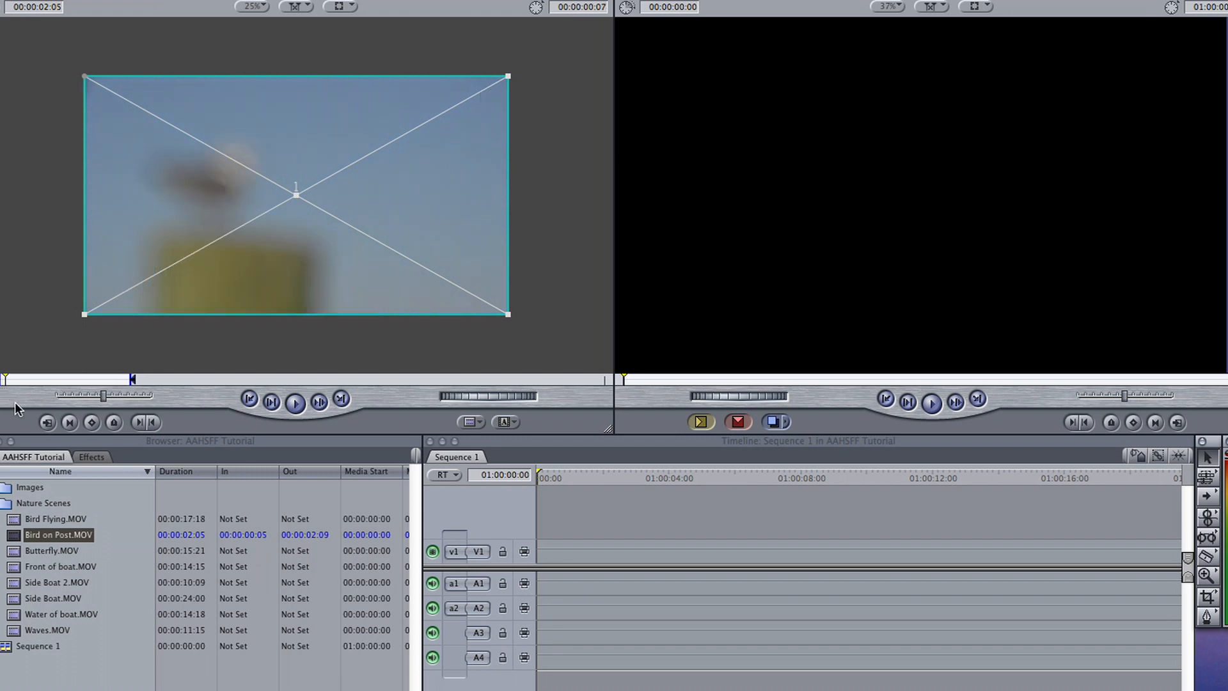
key(space)
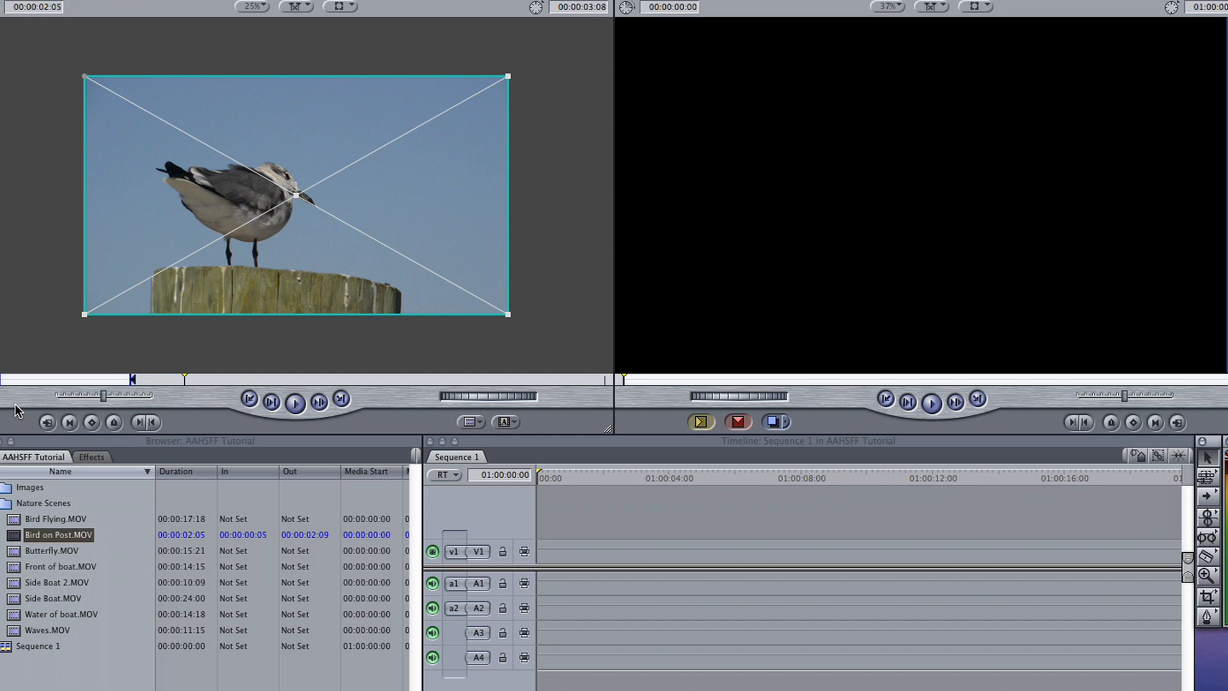
key(o)
key(super+u)
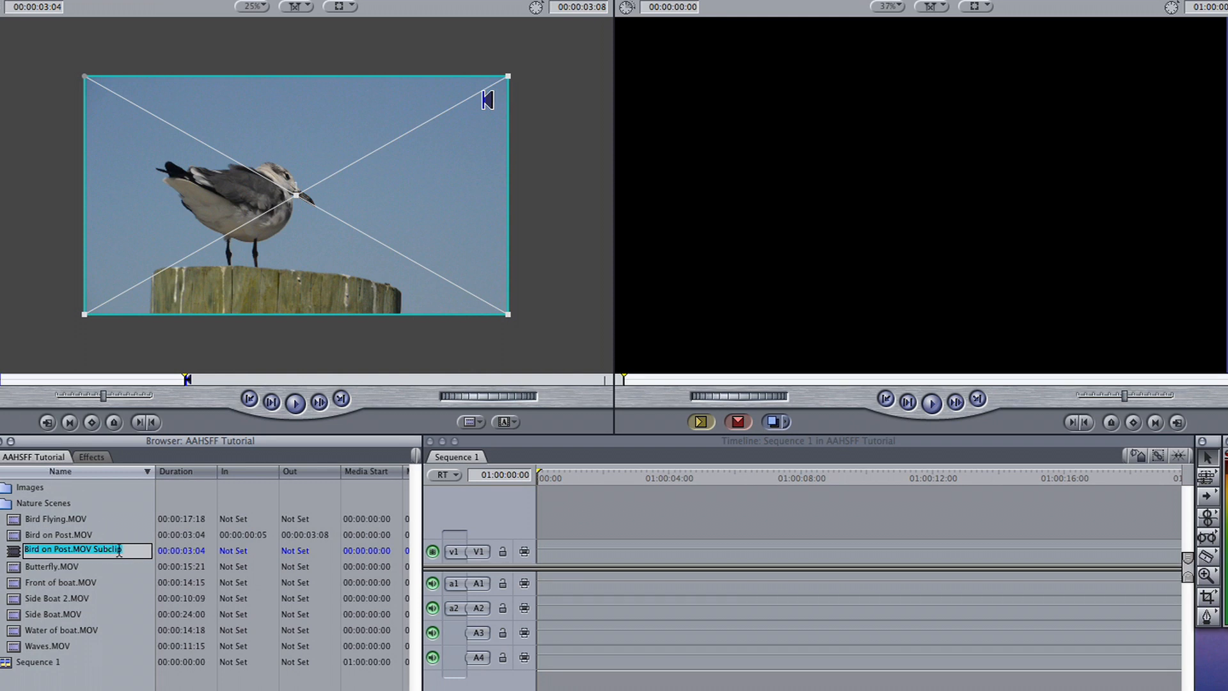
Step: Rename the new subclip as CU Bird on Post Subclip
click(24, 549)
text(CU)
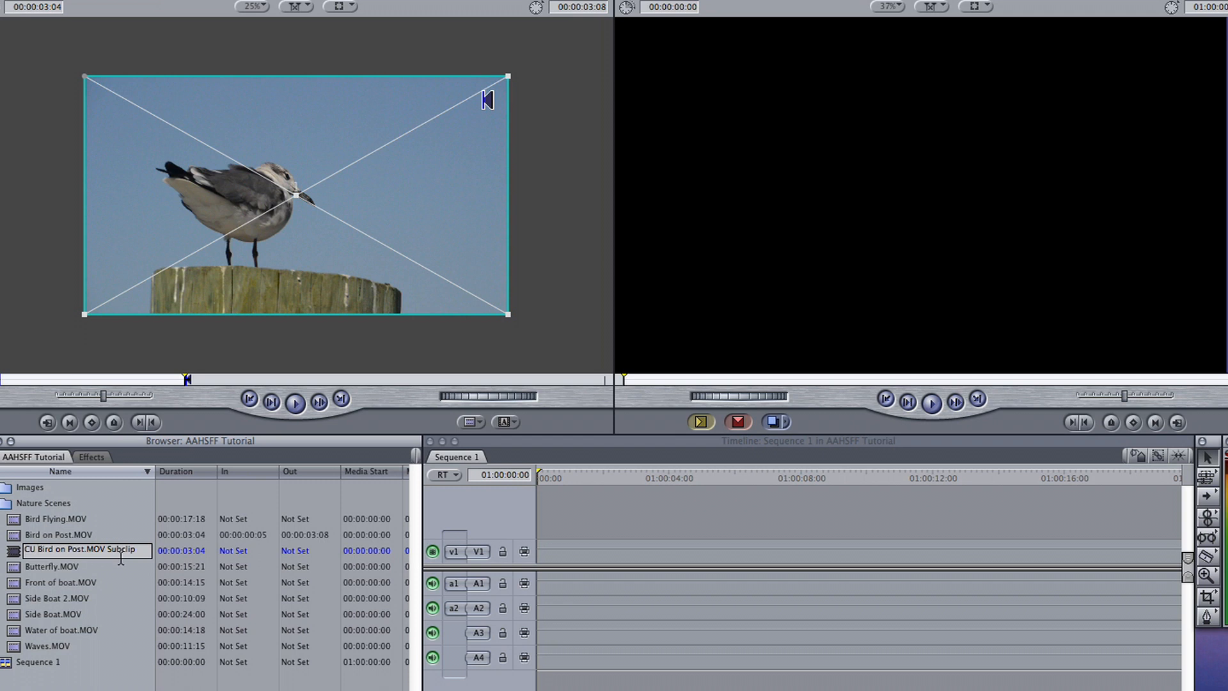
key(BackSpace)
key(BackSpace)
key(BackSpace)
key(BackSpace)
key(Return)
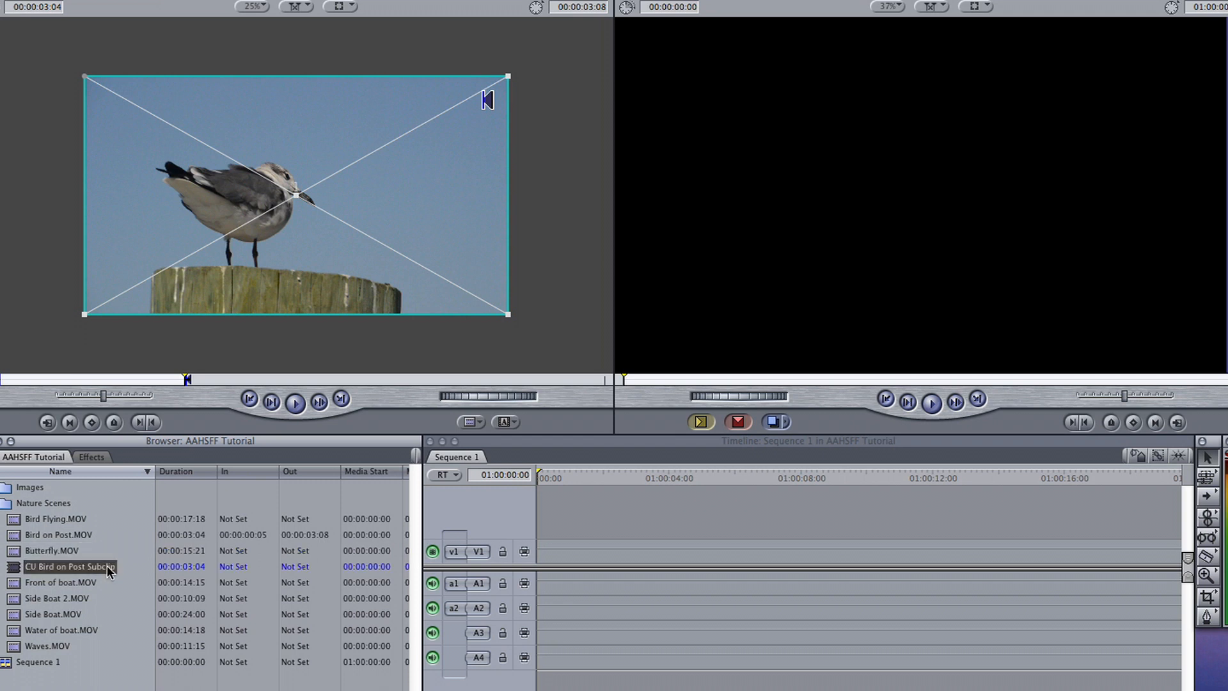
Step: Place CU Bird on Post Subclip on track V1 about one second into Sequence 1 and play it back
drag(16, 571, 573, 552)
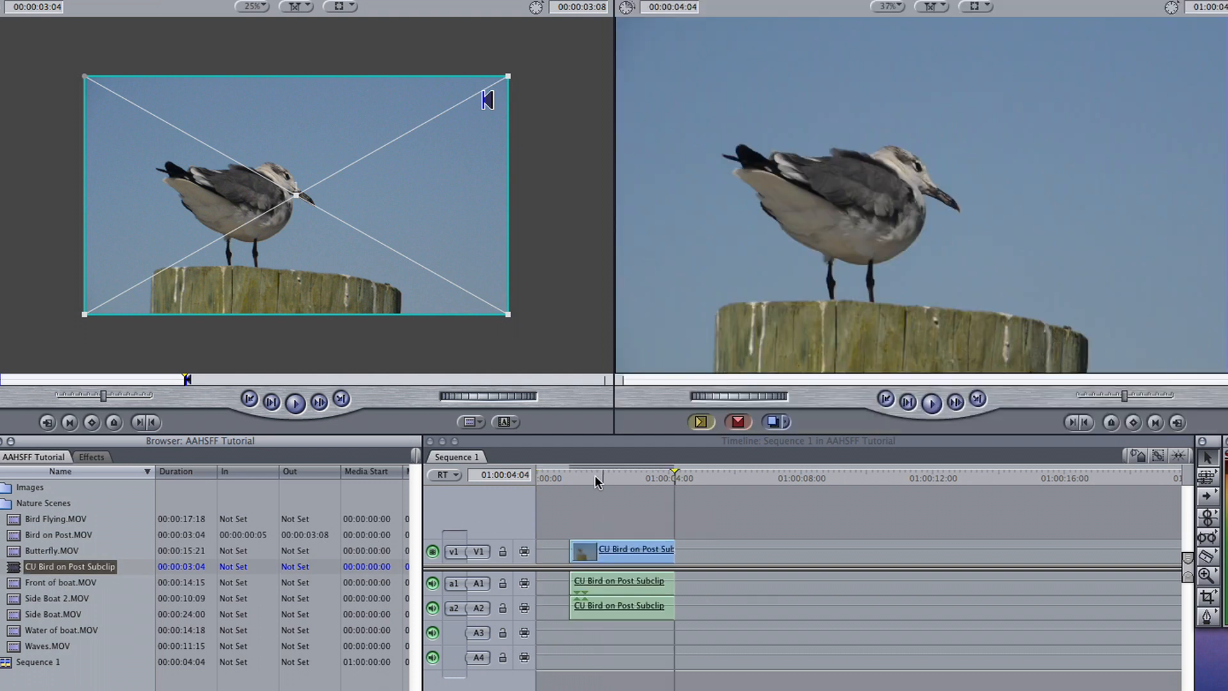
click(595, 475)
click(578, 478)
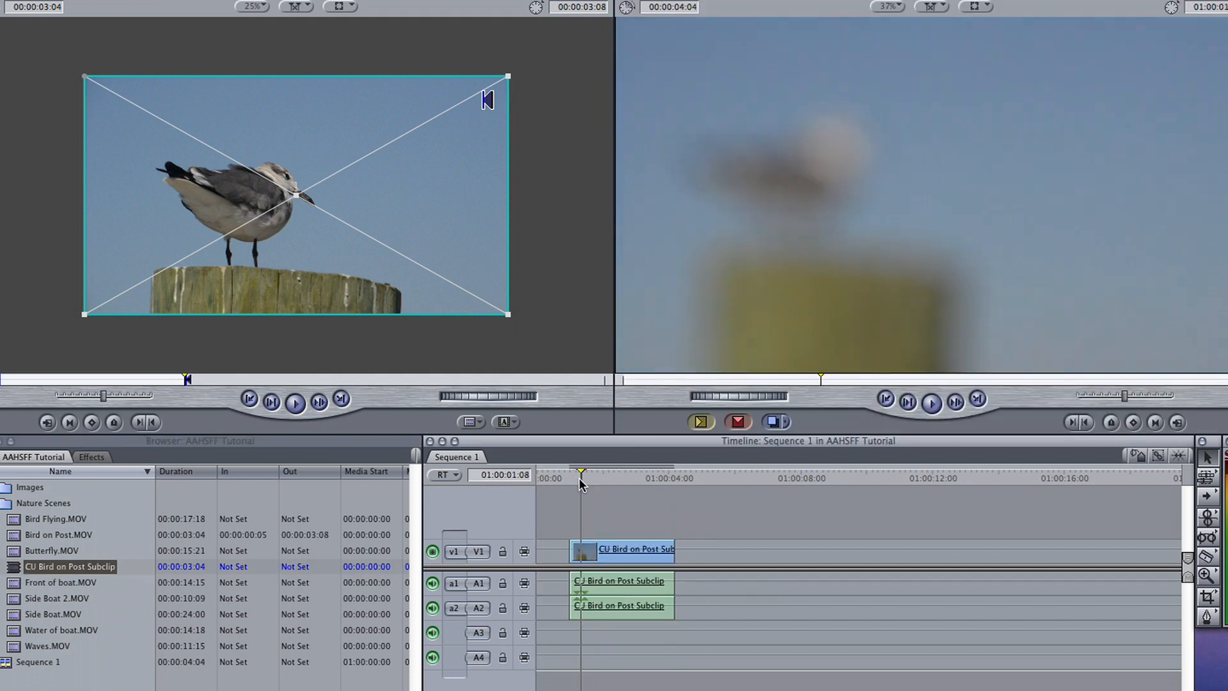
key(space)
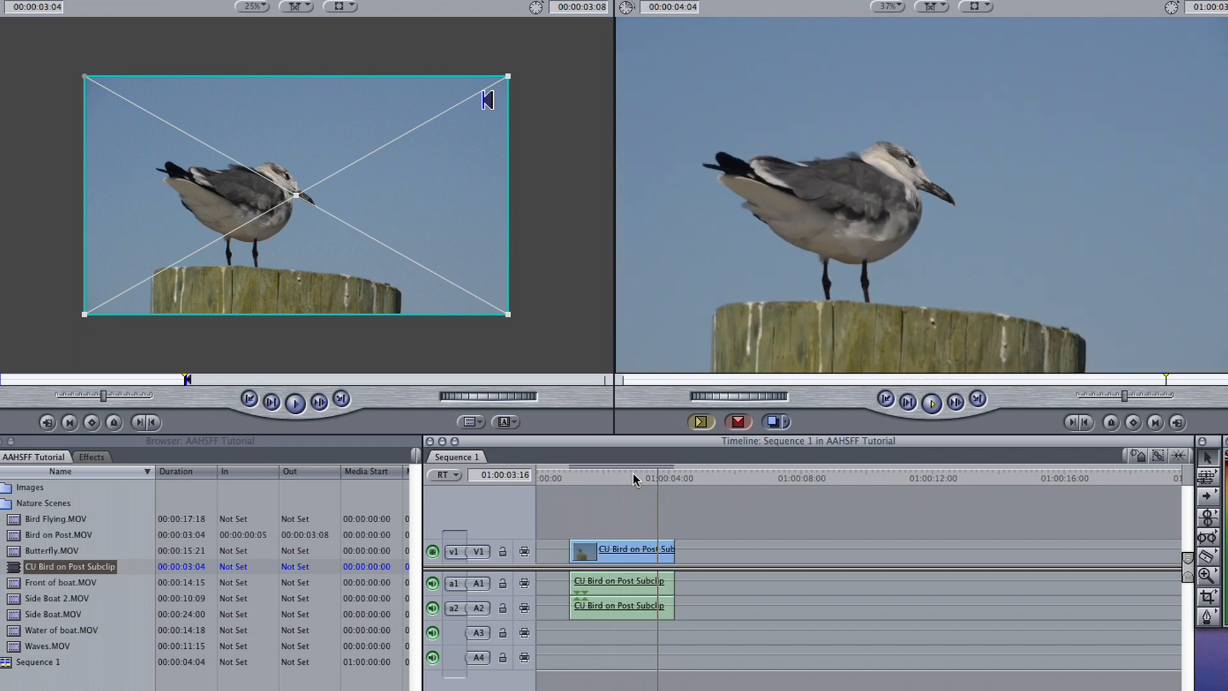
Step: Try to extend the end of the bird subclip in the sequence past its marked range, and replay it
drag(676, 549, 757, 555)
drag(673, 550, 694, 552)
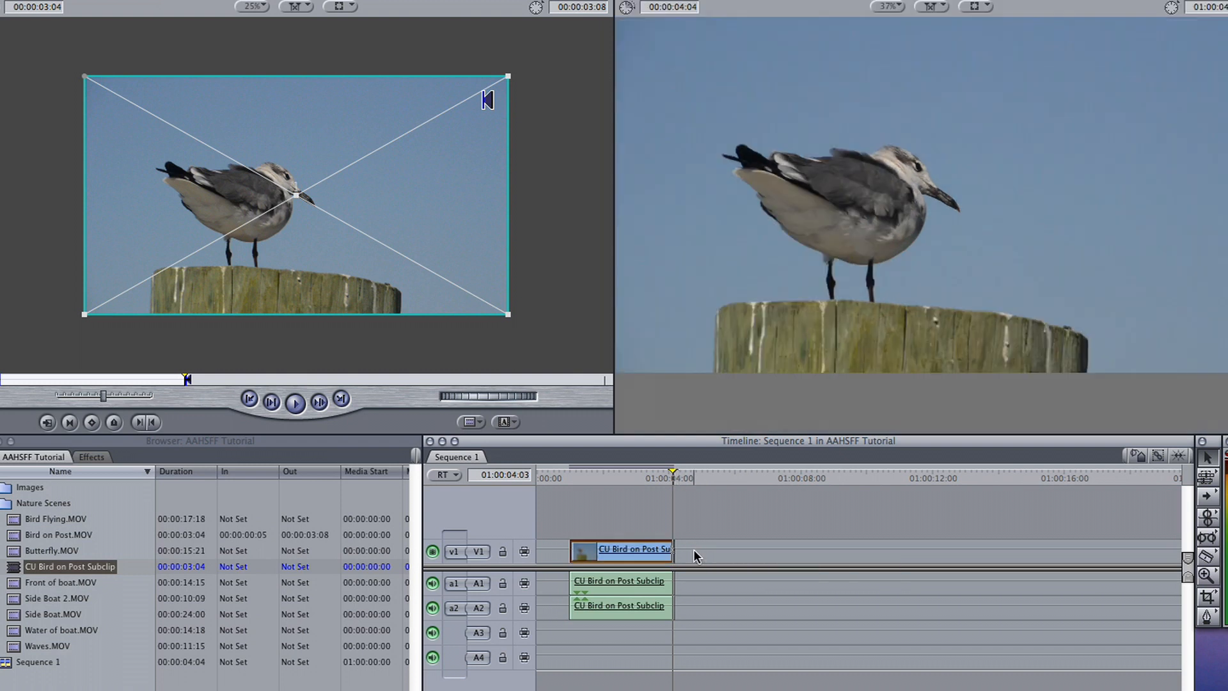
click(570, 478)
key(space)
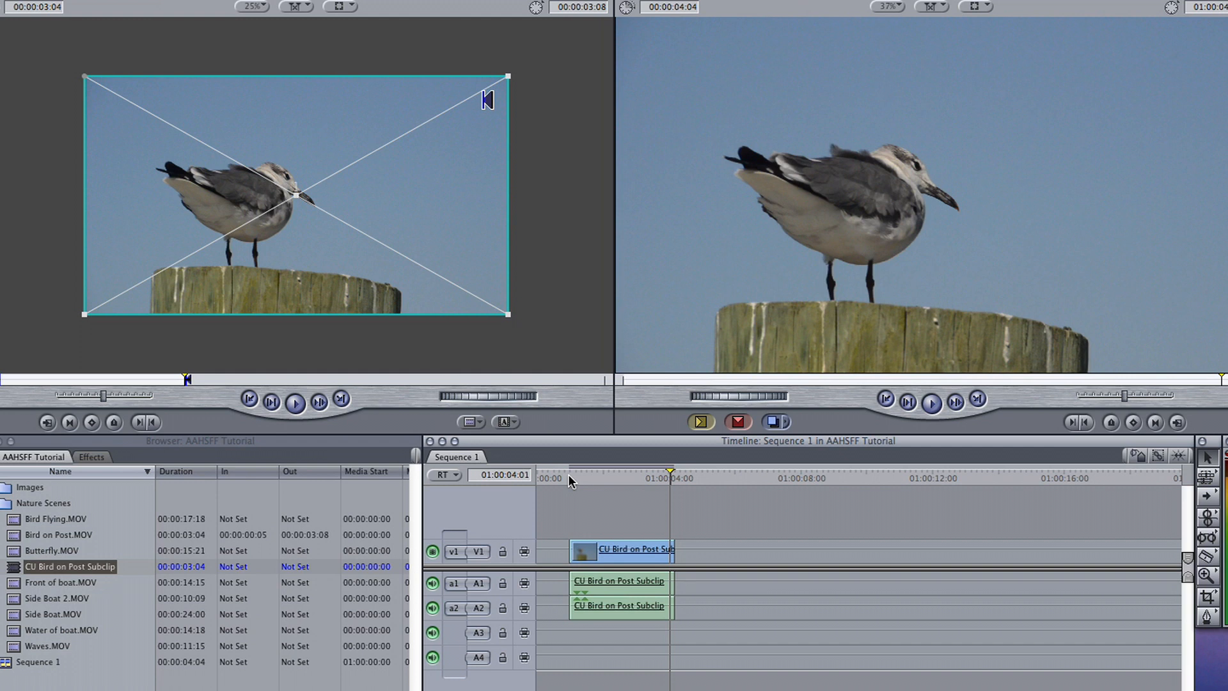
Step: Delete CU Bird on Post Subclip with its audio from Sequence 1
click(601, 549)
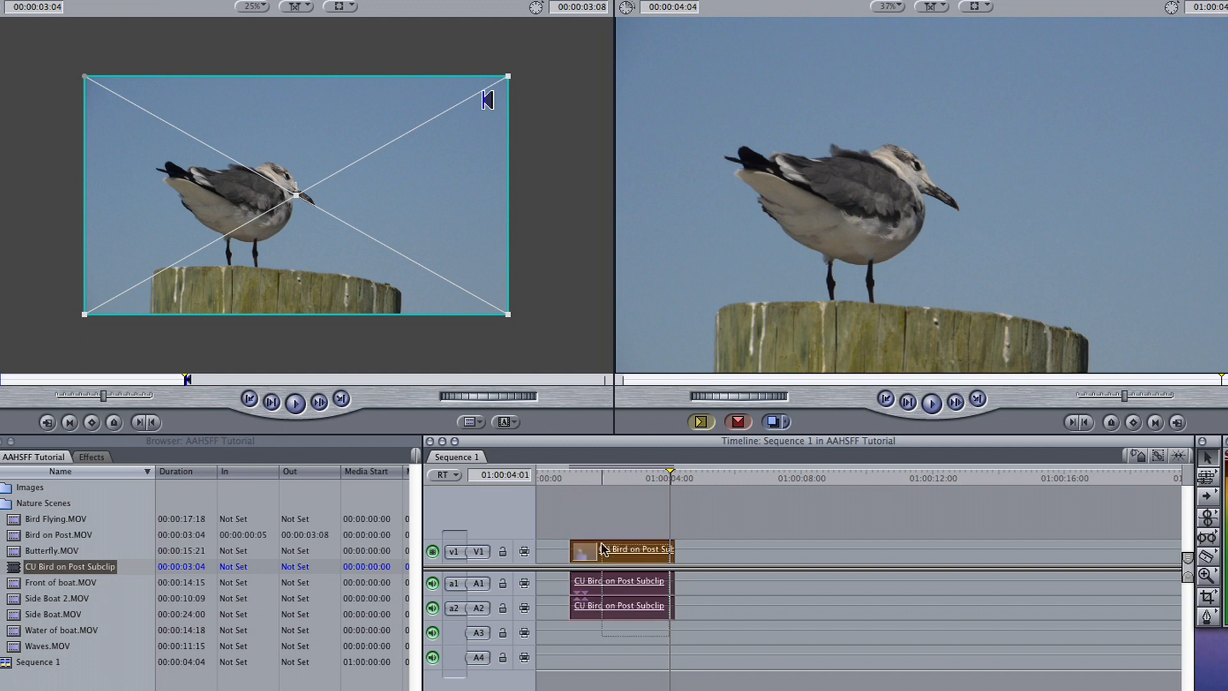
key(Delete)
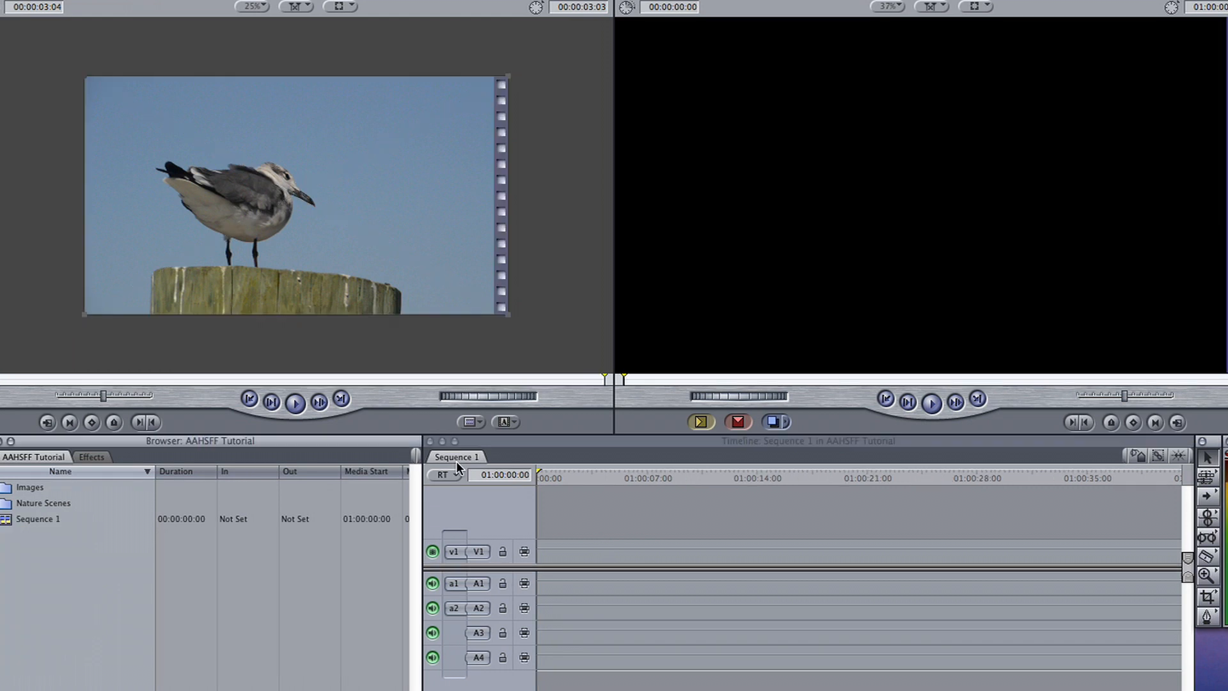
click(457, 461)
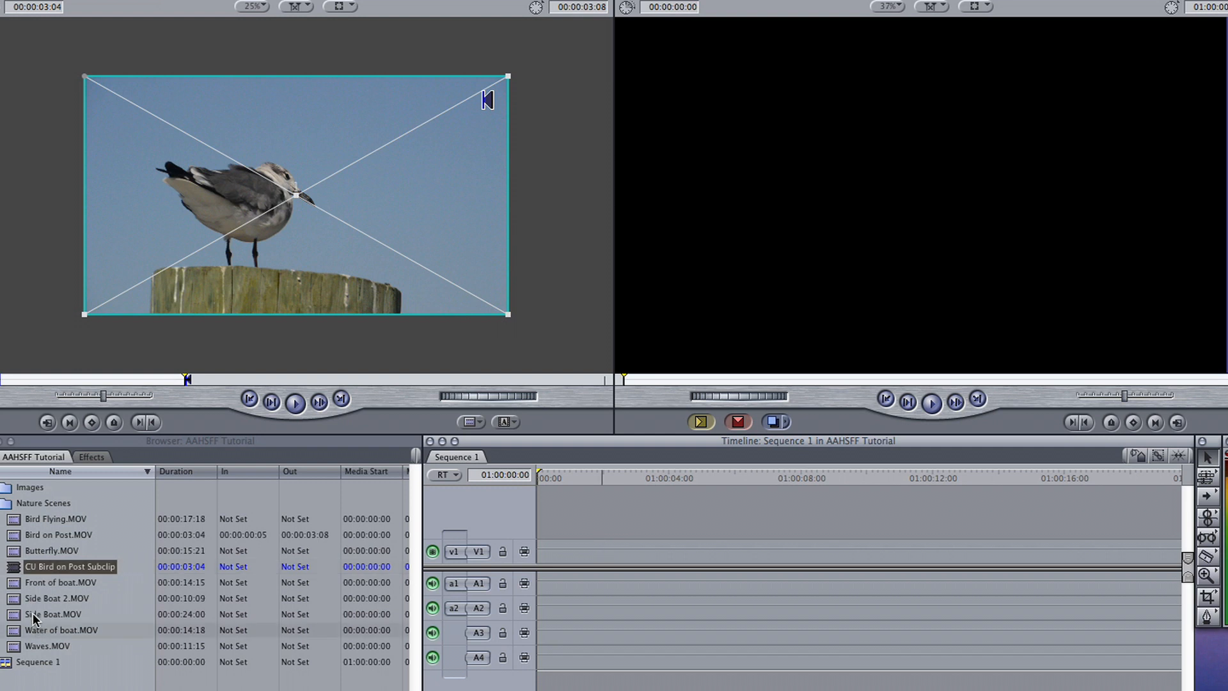
Step: Load Front of boat.MOV into the viewer and preview it from the start
click(12, 583)
drag(12, 585, 36, 370)
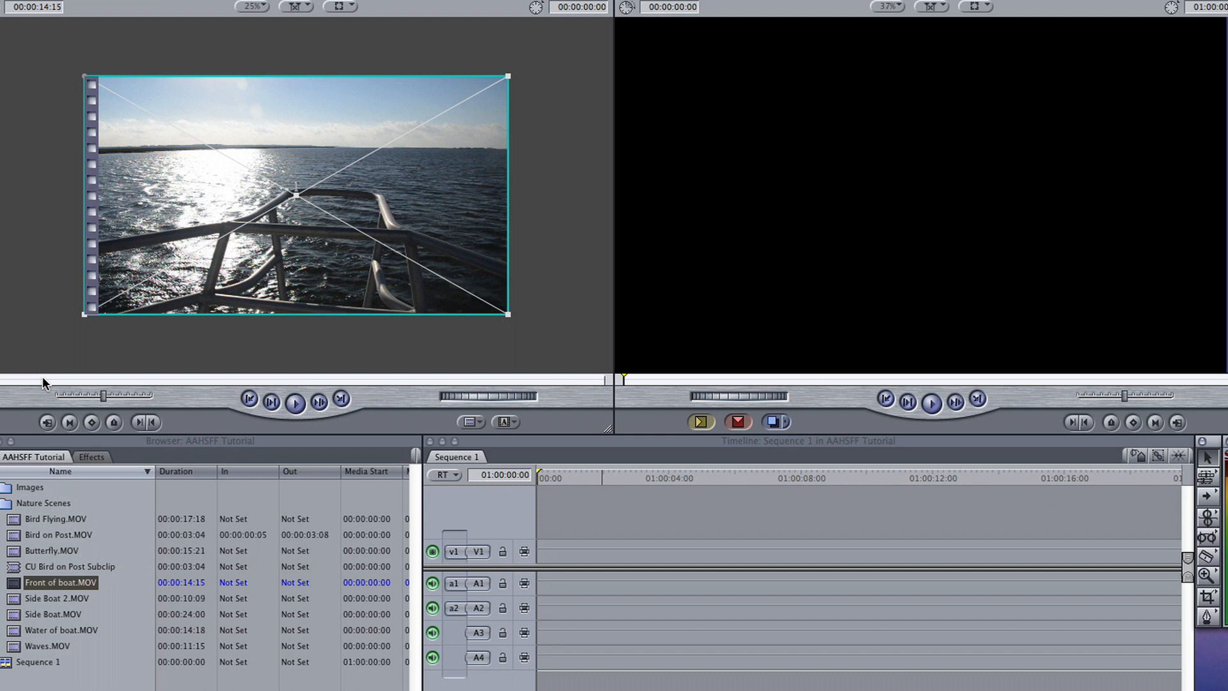
key(space)
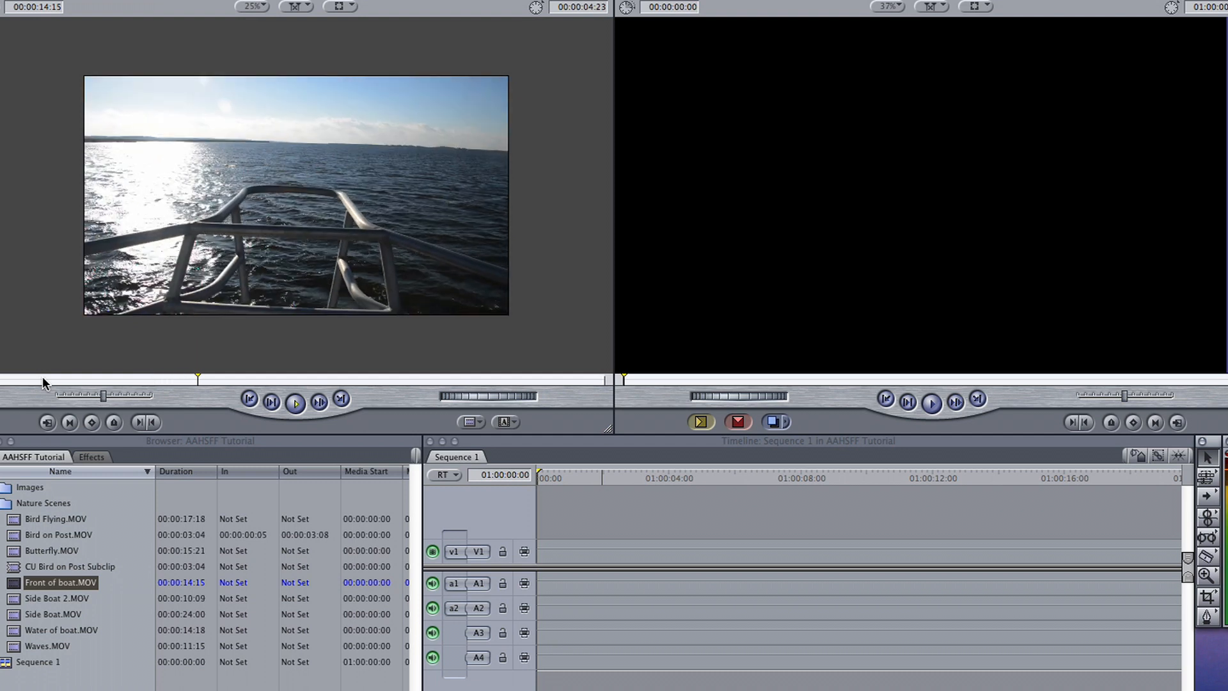
key(space)
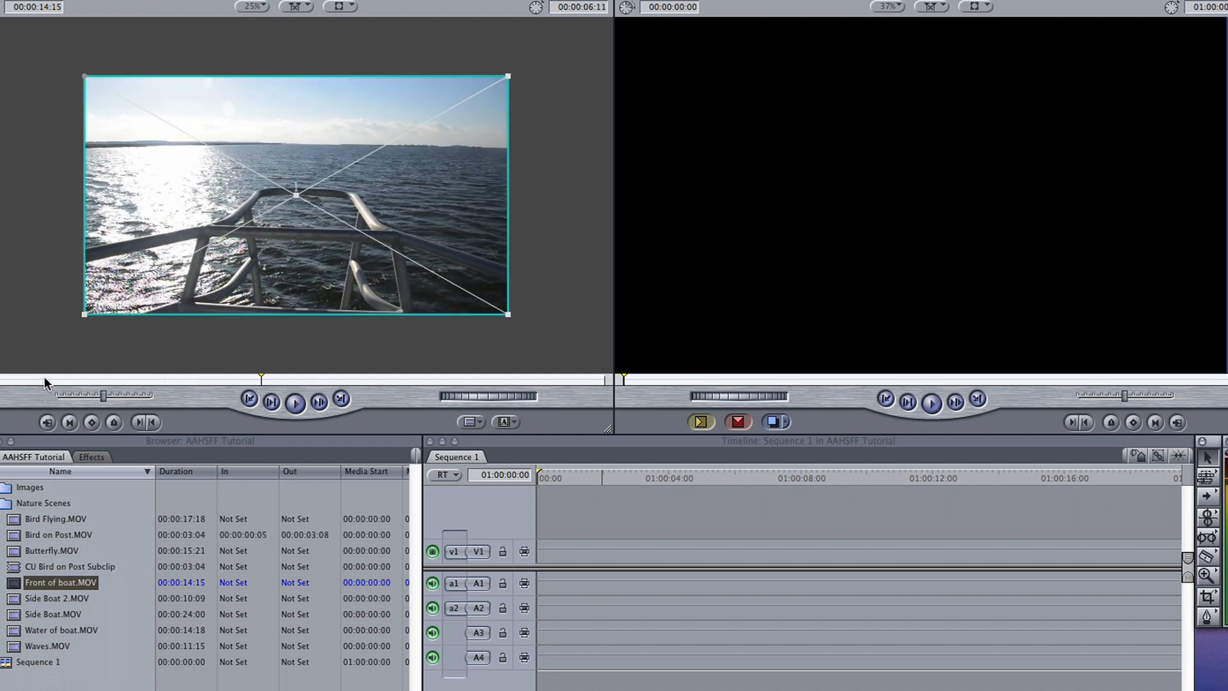
Step: Mark Front of boat.MOV from 00:00:00:03 to 00:00:03:13 and create a subclip named Front of boat.Subclip
click(1, 380)
click(142, 421)
key(space)
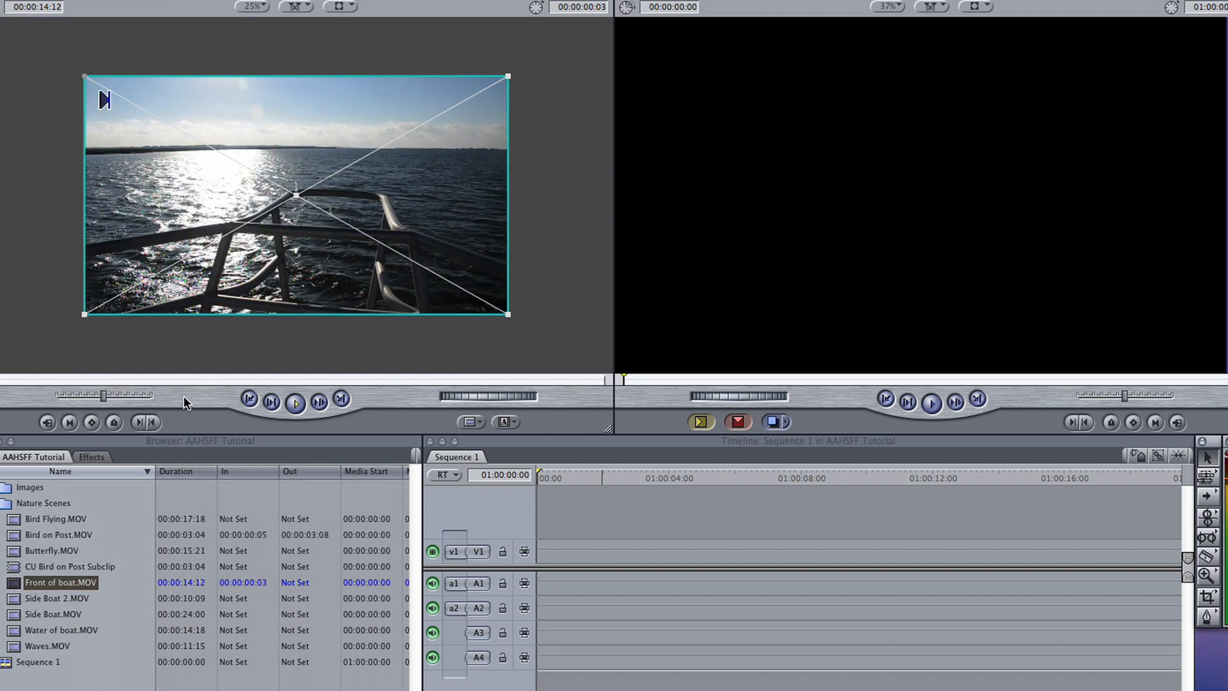
key(space)
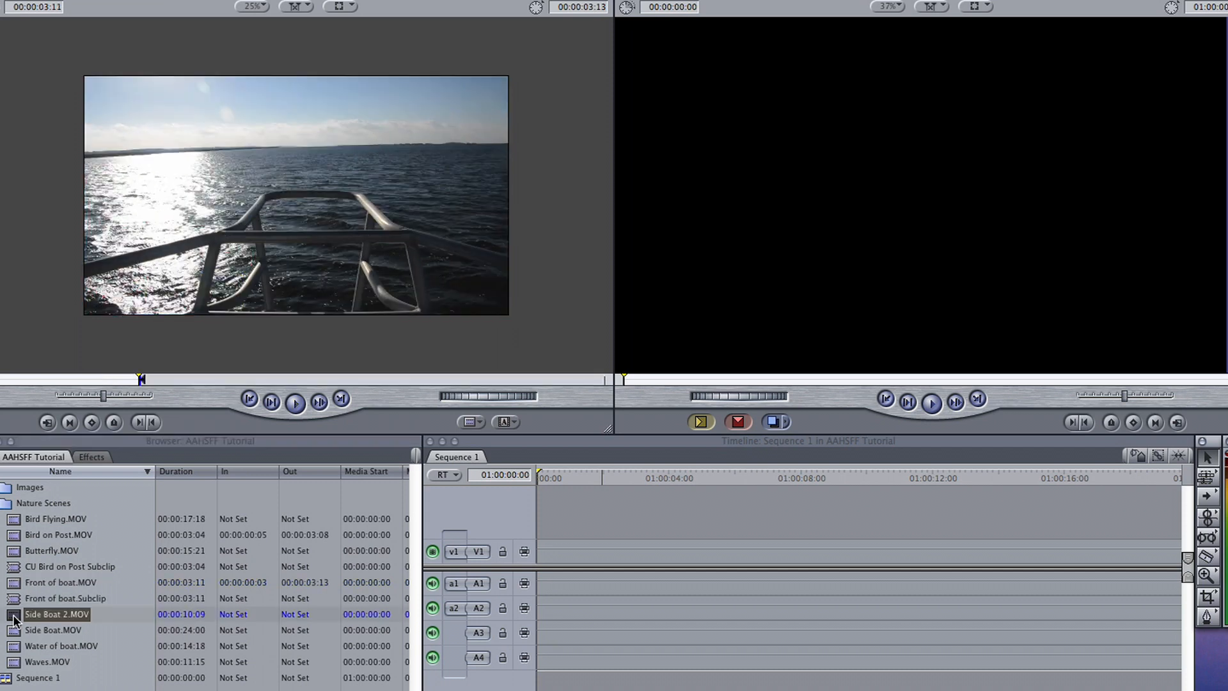
Step: View Side Boat 2.MOV, and load Side Boat.MOV into the viewer in its place
double_click(14, 619)
click(14, 630)
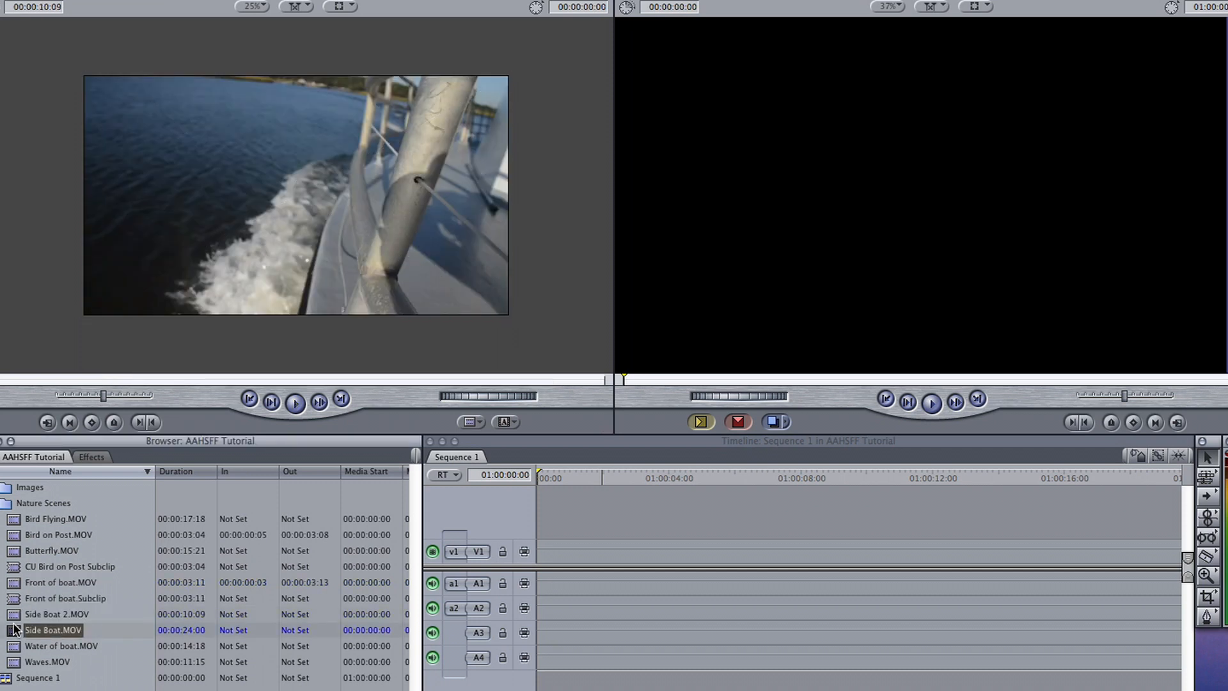
double_click(15, 630)
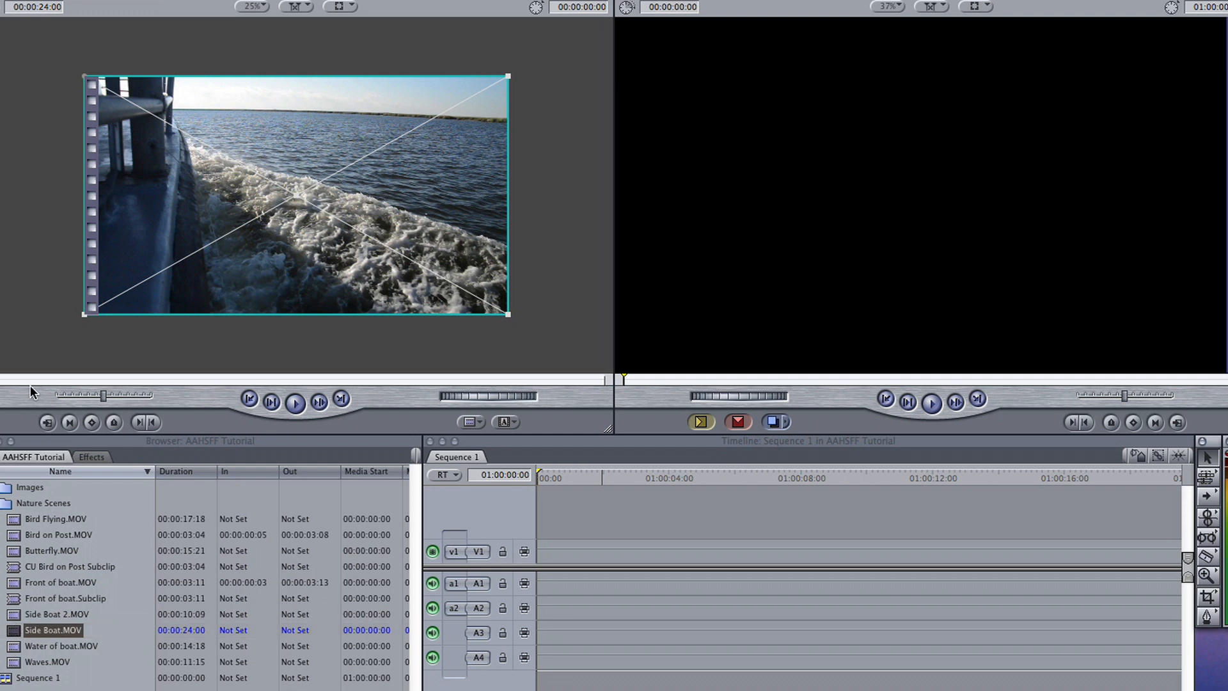
Step: Mark Side Boat.MOV from 00:00:00:00 to 00:00:04:02 and create a subclip with the default name
key(i)
key(space)
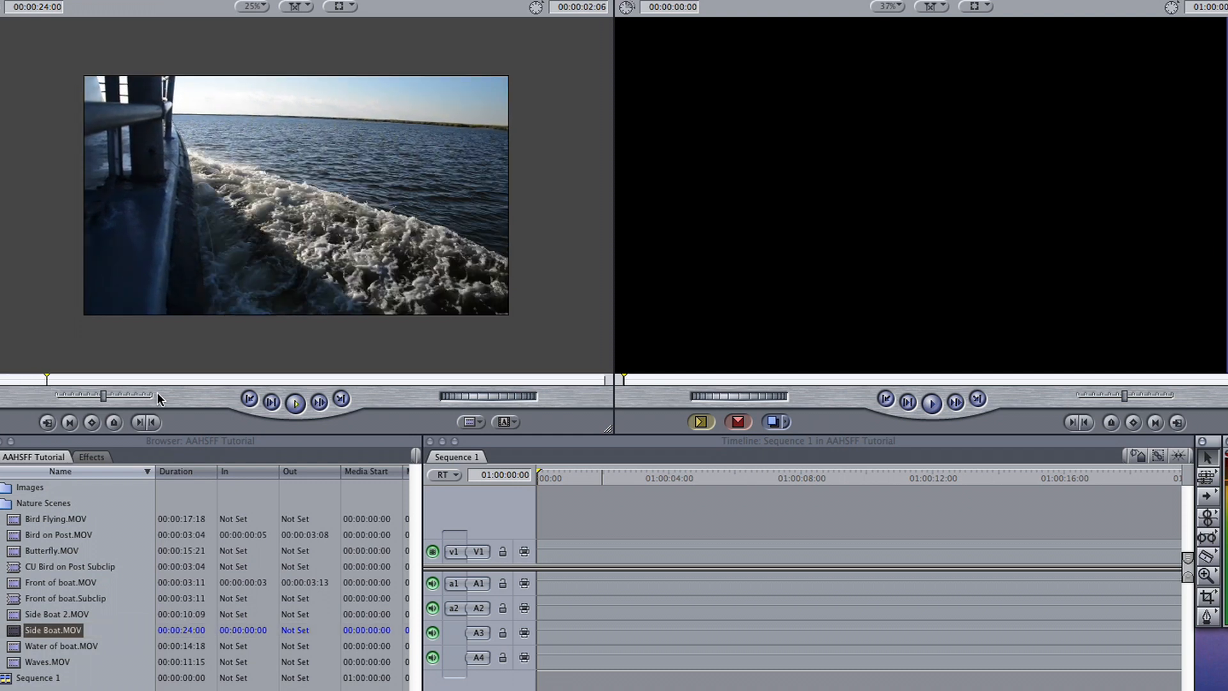
key(space)
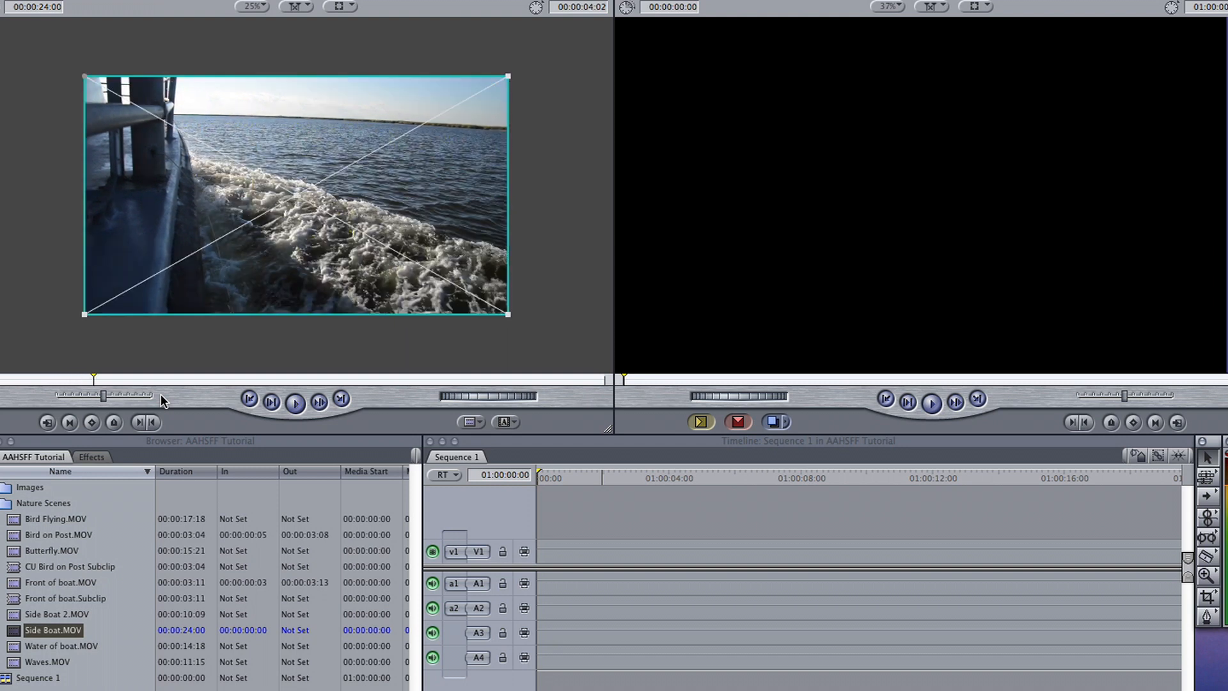
key(o)
key(super+u)
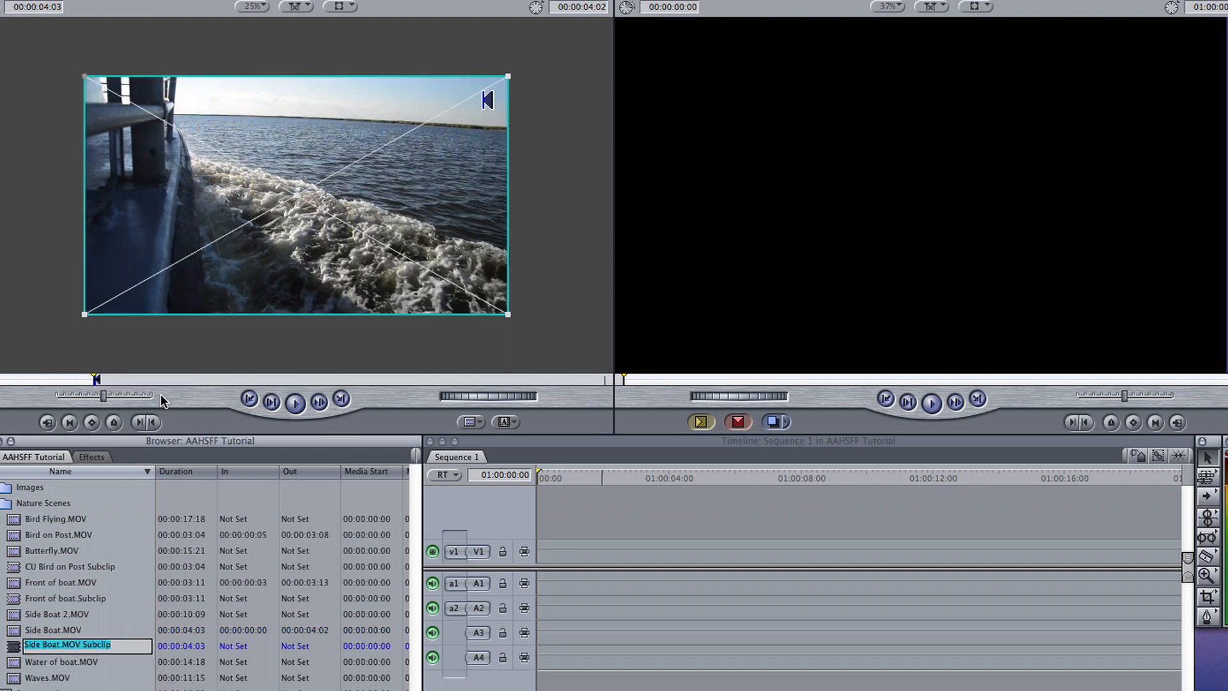
key(Return)
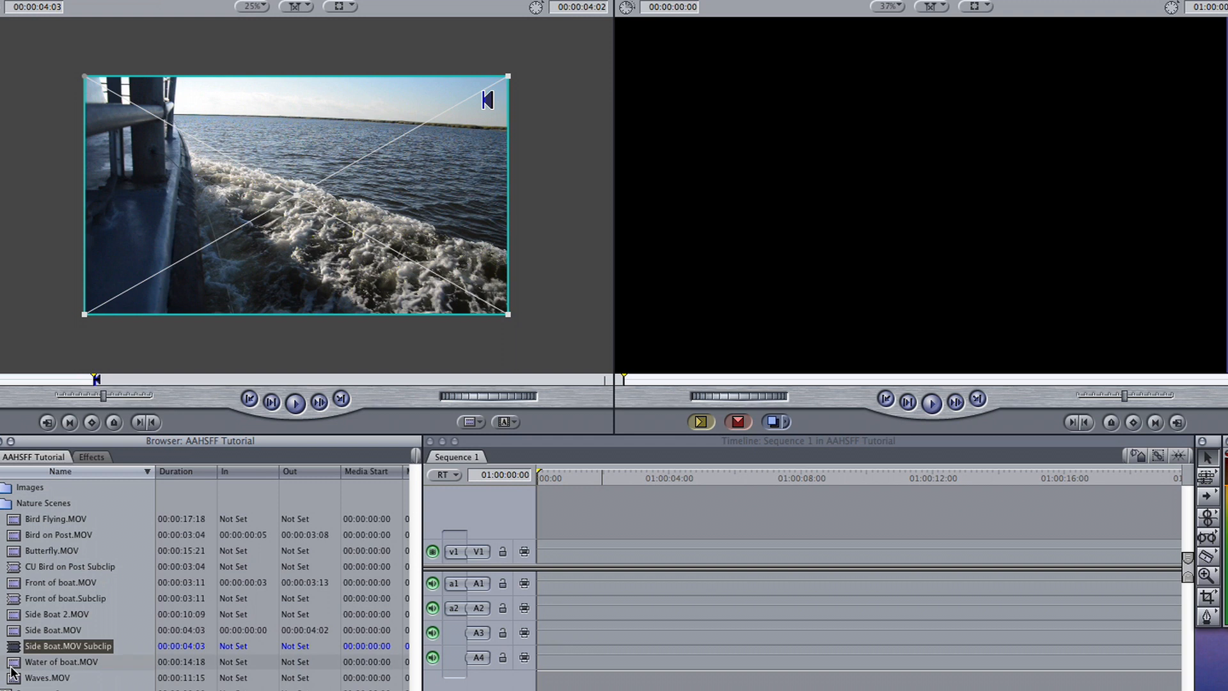
Step: Mark Bird Flying.MOV from 00:00:00:10 to 00:00:03:22 and place it on track V1 near the start of Sequence 1
double_click(14, 521)
drag(297, 256, 562, 549)
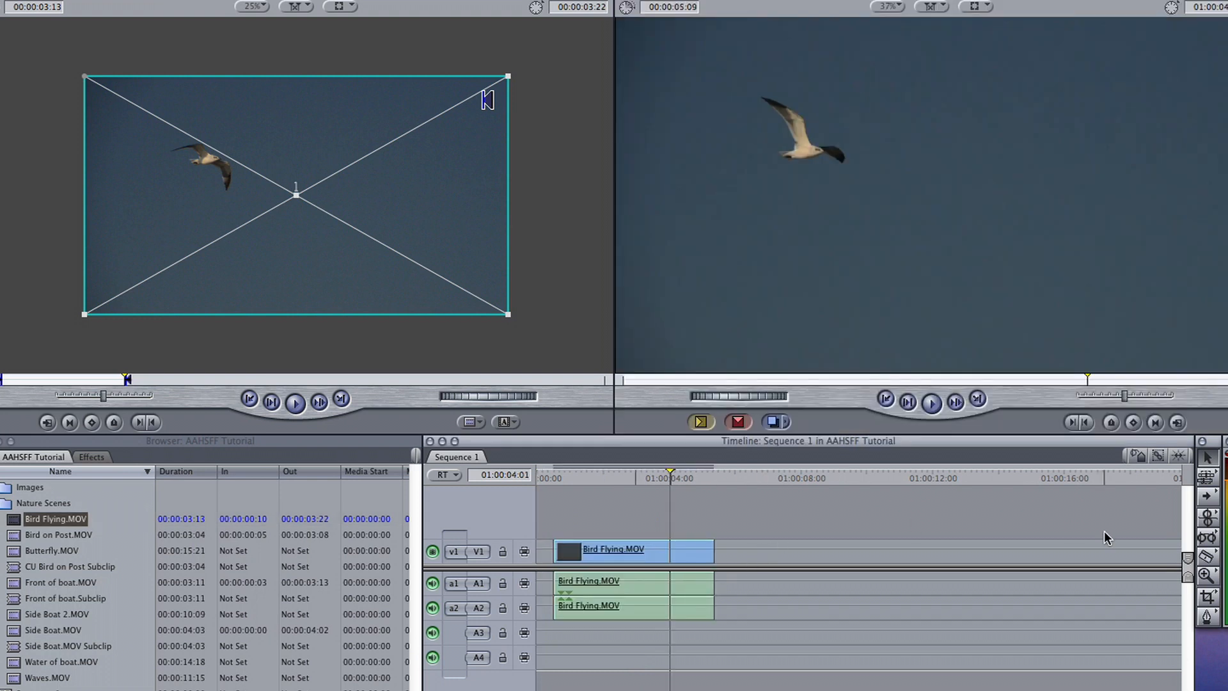
Step: Cut the Bird Flying.MOV clip at 01:00:04:01 in Sequence 1 with the Razor Blade tool
click(1208, 555)
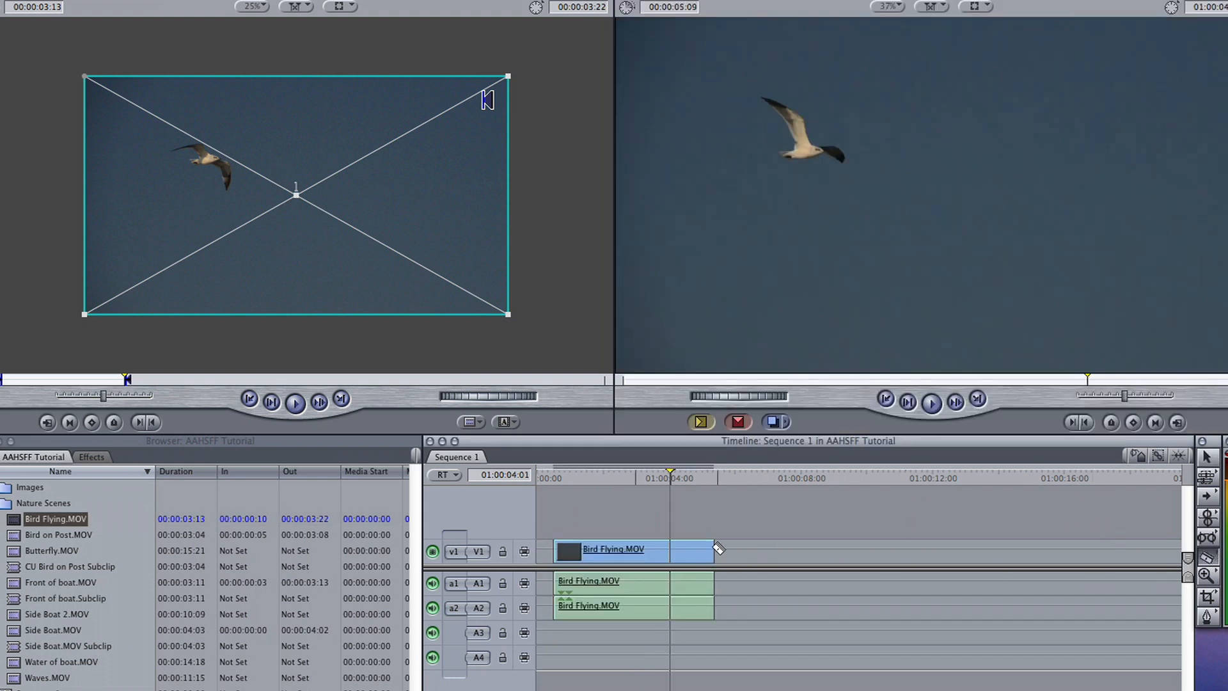
click(672, 551)
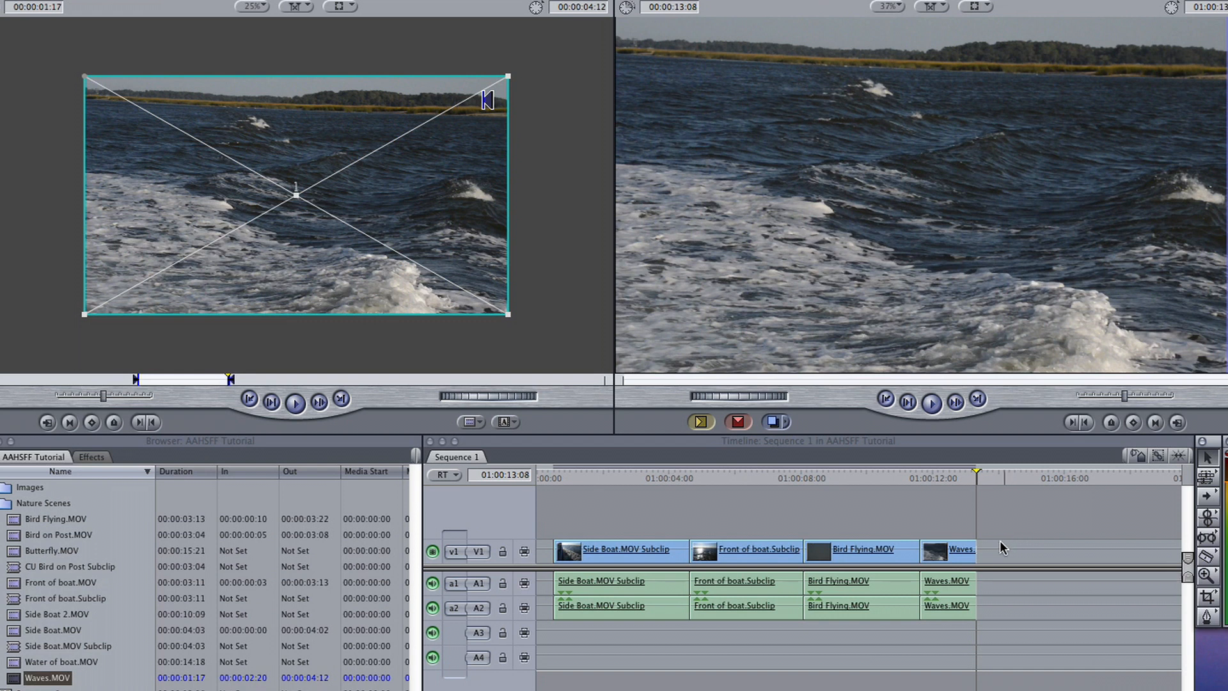
Step: Extend the end of the Waves.MOV clip, video and audio together, to about 01:00:14:09 in the sequence
click(989, 476)
drag(977, 551, 1010, 587)
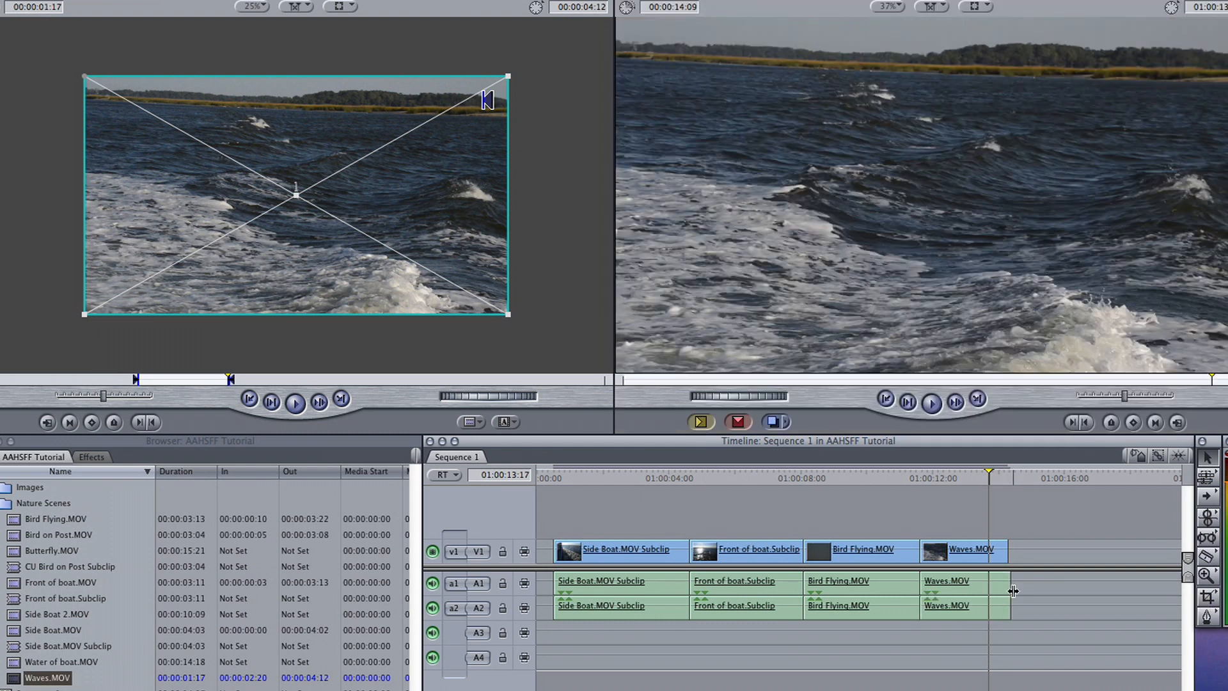
drag(1013, 591, 1011, 591)
scroll(1050, 584, right, 3)
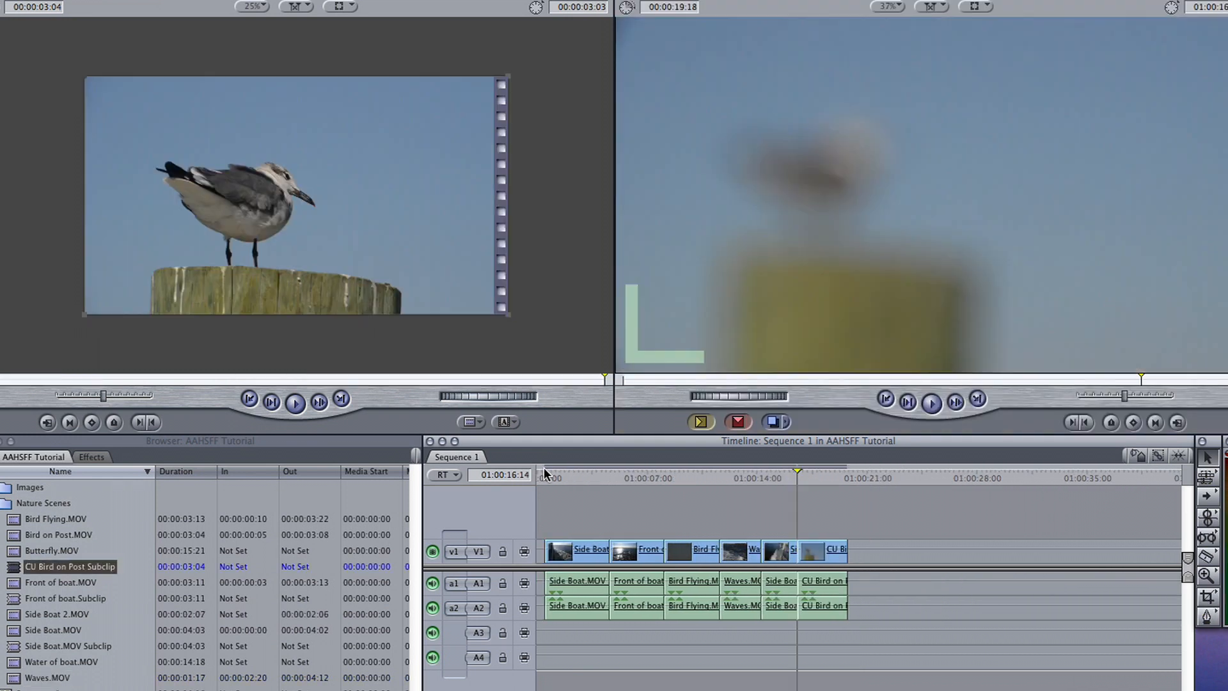
Step: Lock video track V1, try moving all audio clips about 6 seconds later onto tracks A2 and A3, and undo the move
click(545, 474)
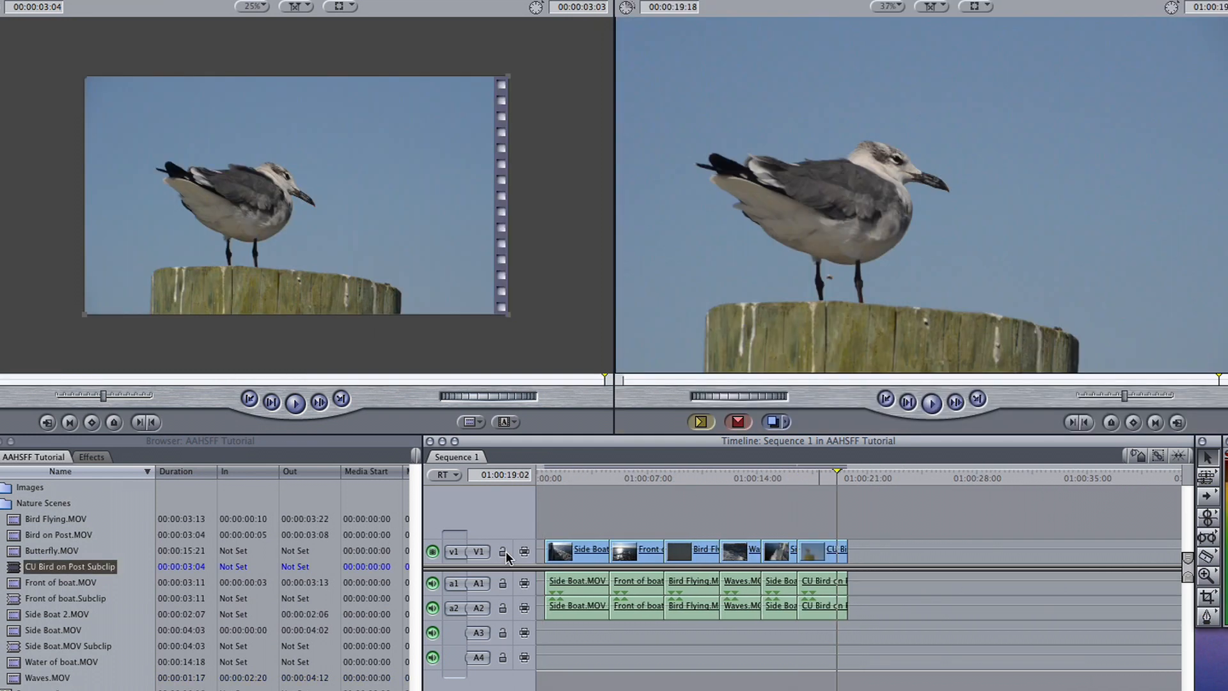
click(504, 553)
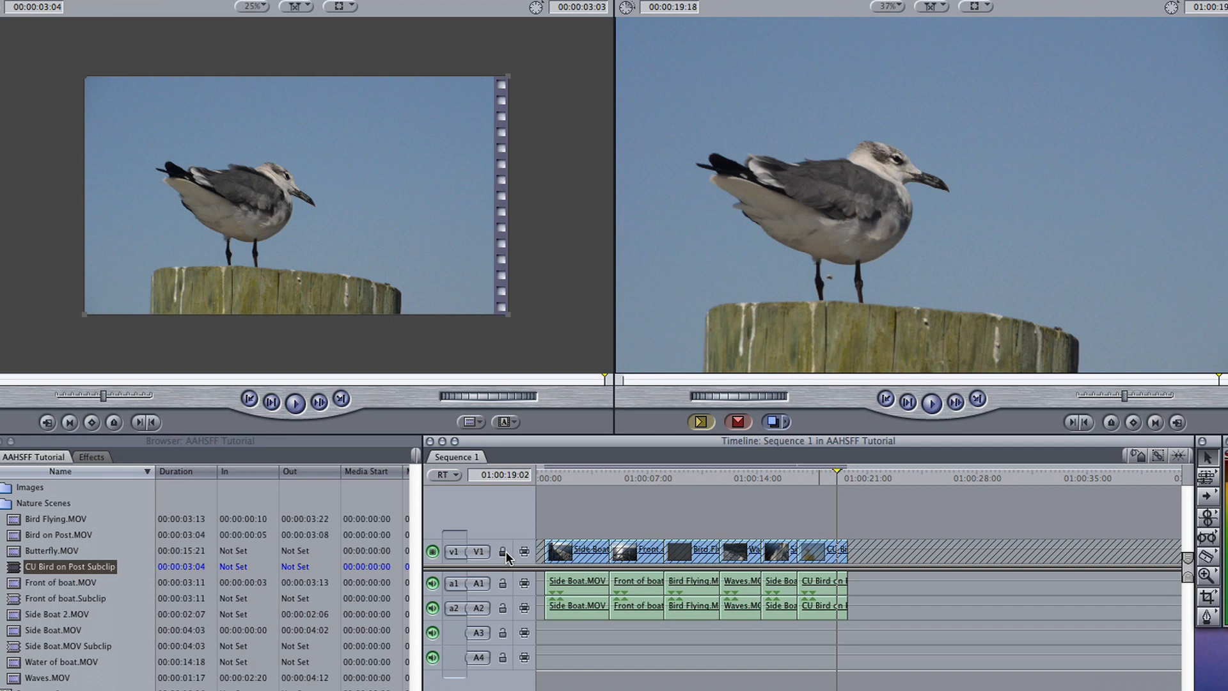
drag(825, 645, 693, 626)
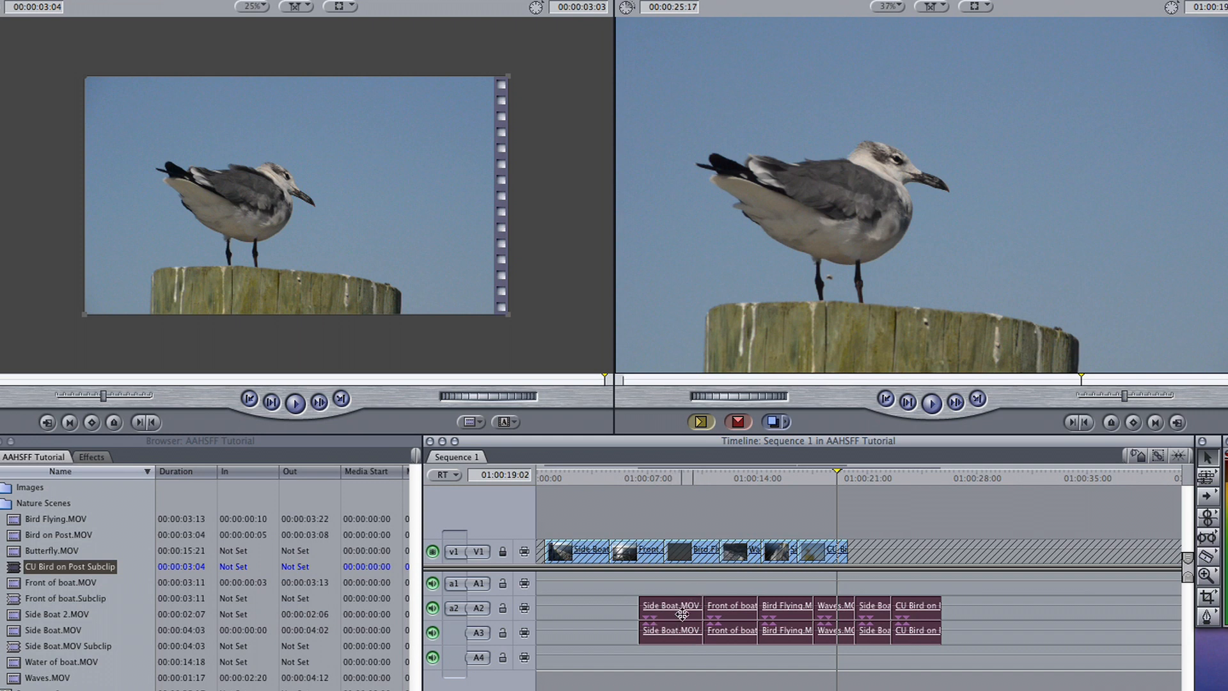
key(super+z)
click(613, 647)
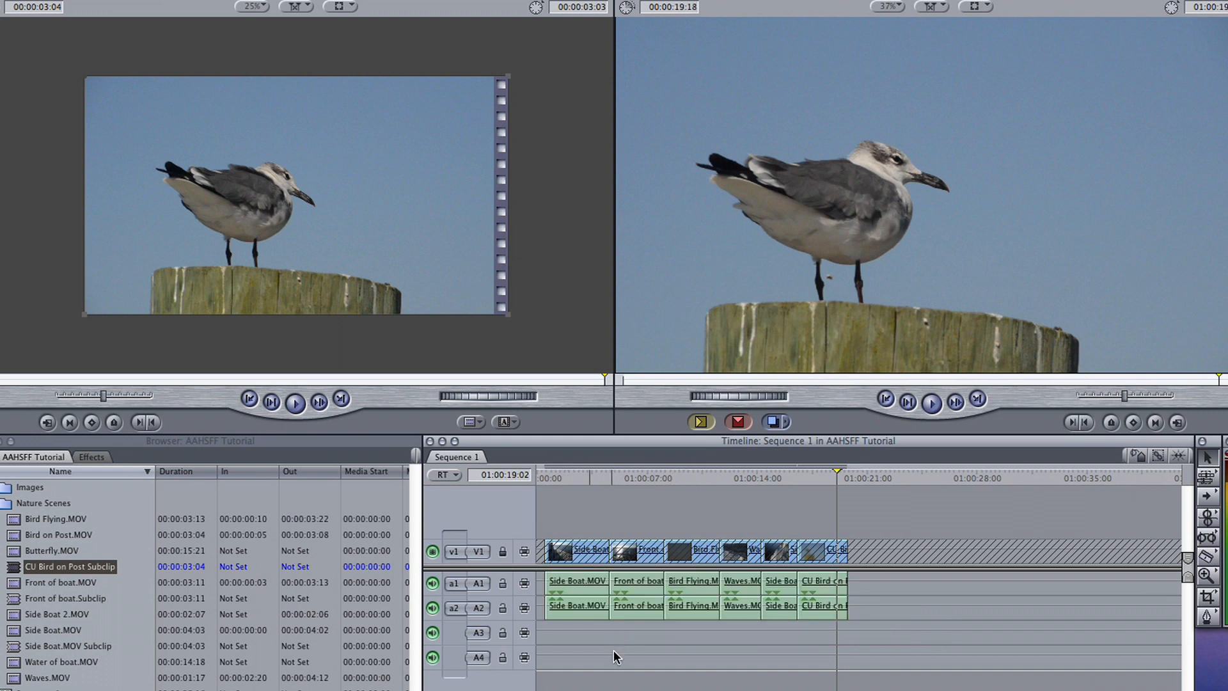
Step: Unlock video track V1, and lock audio tracks A1 and A2 briefly before unlocking both again
click(503, 551)
click(503, 583)
click(502, 608)
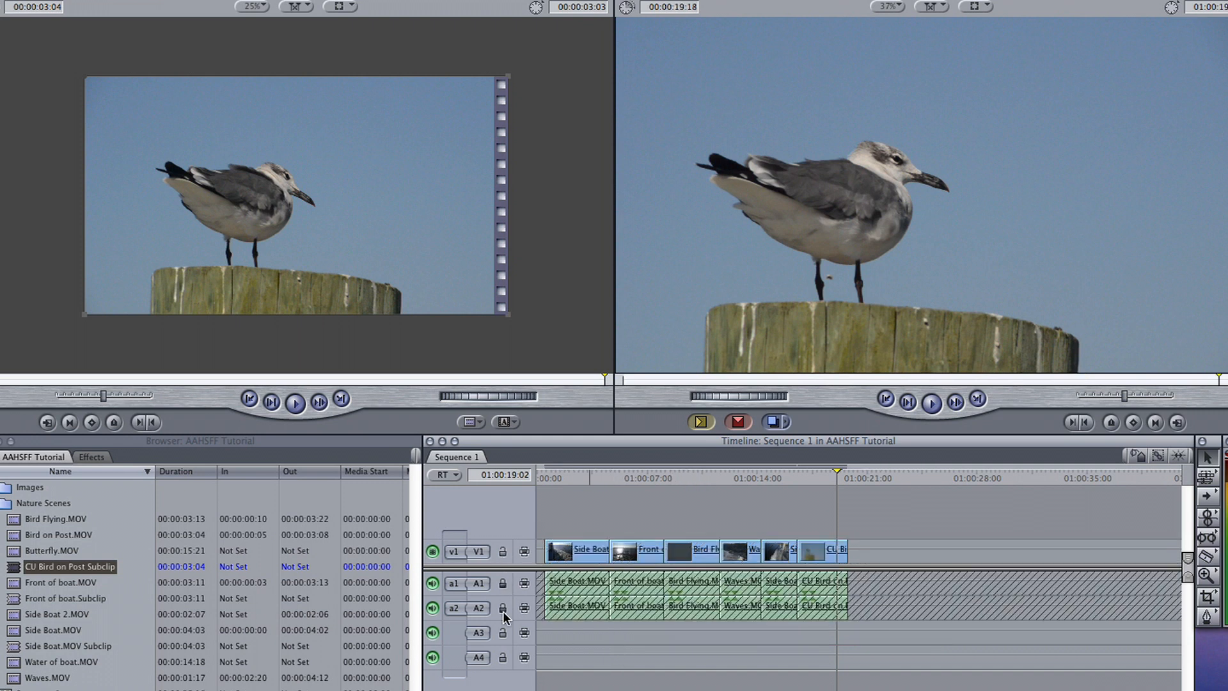
click(505, 587)
click(503, 609)
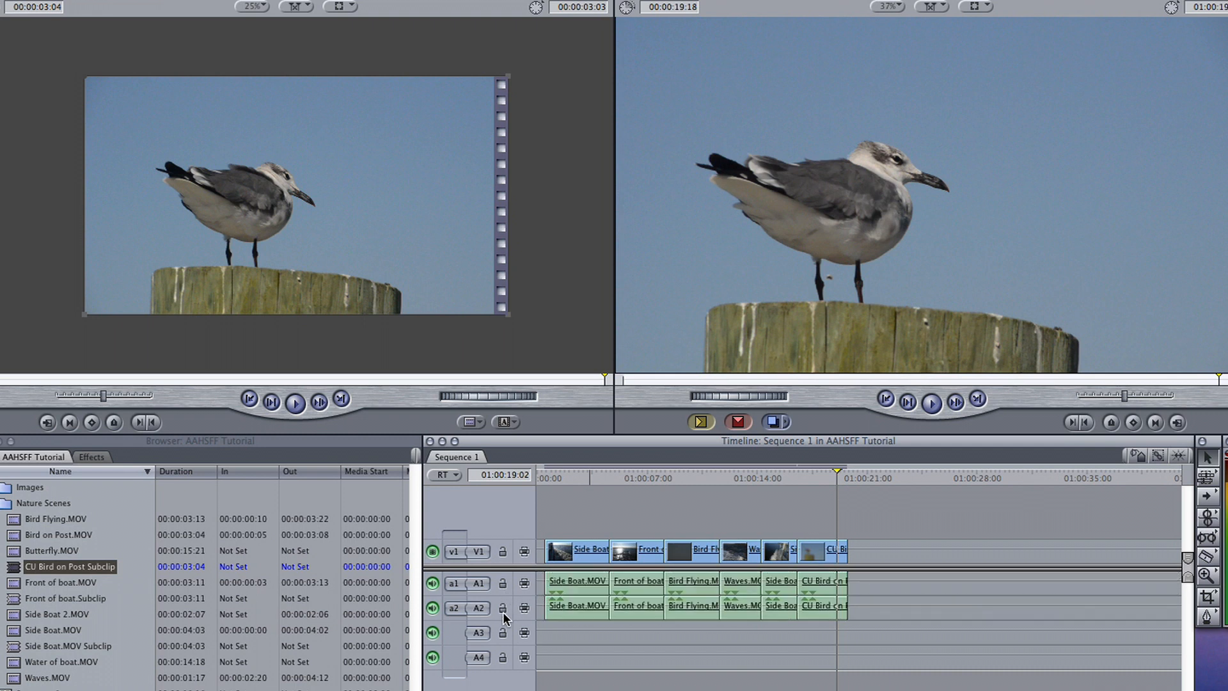
Step: Mute audio tracks A1 and A2 one at a time, turning each back on before continuing
click(433, 583)
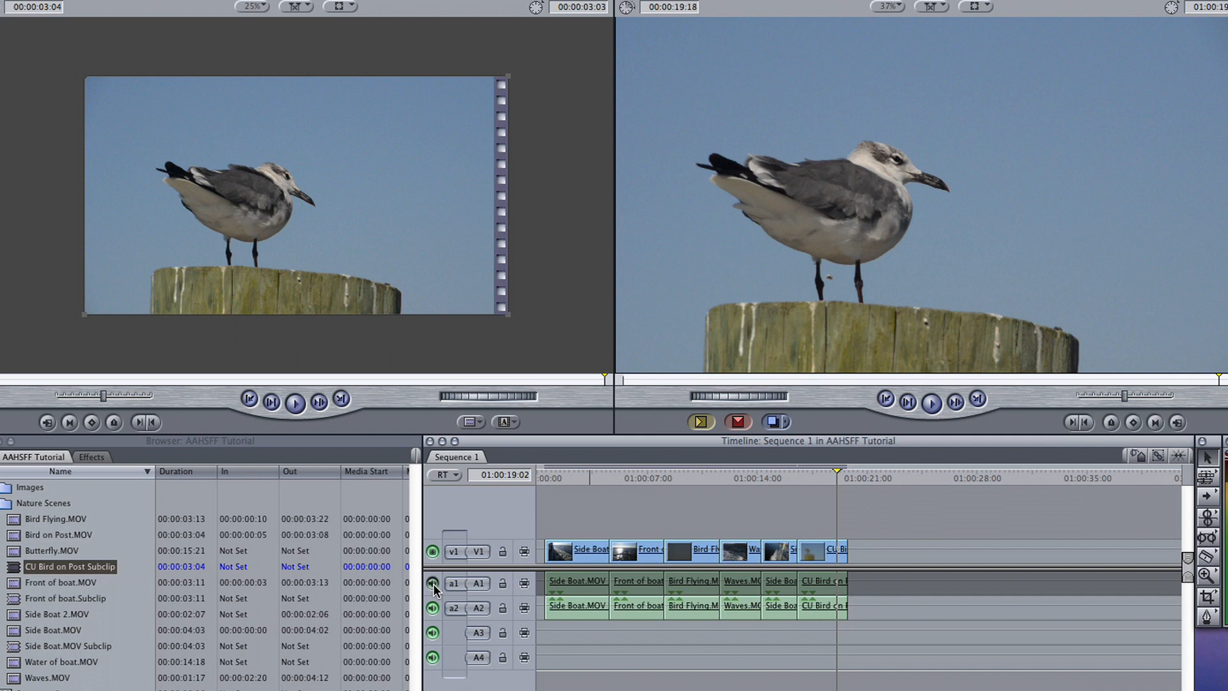
click(433, 583)
click(433, 608)
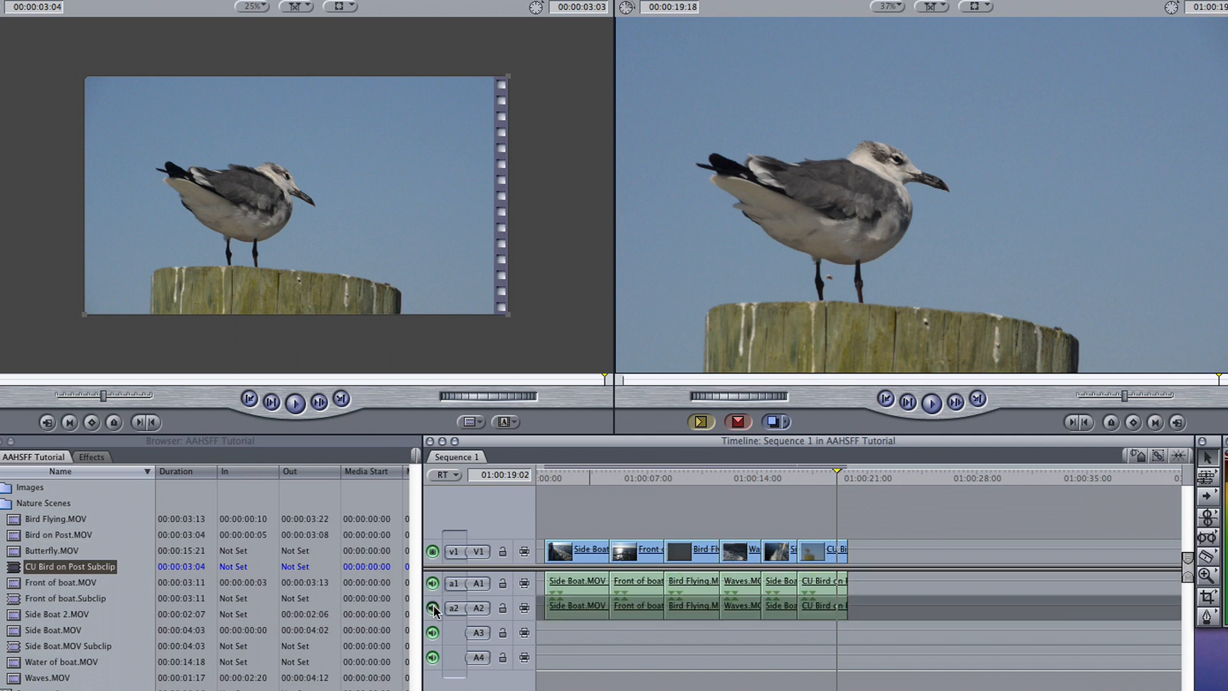
click(433, 608)
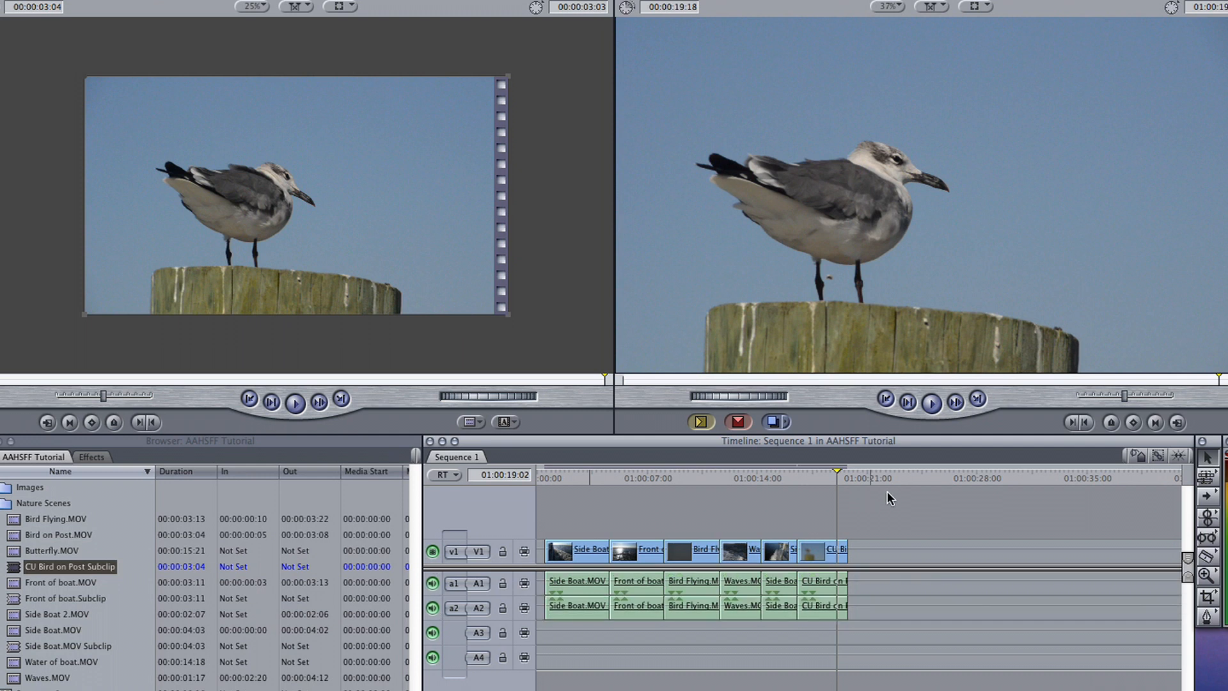